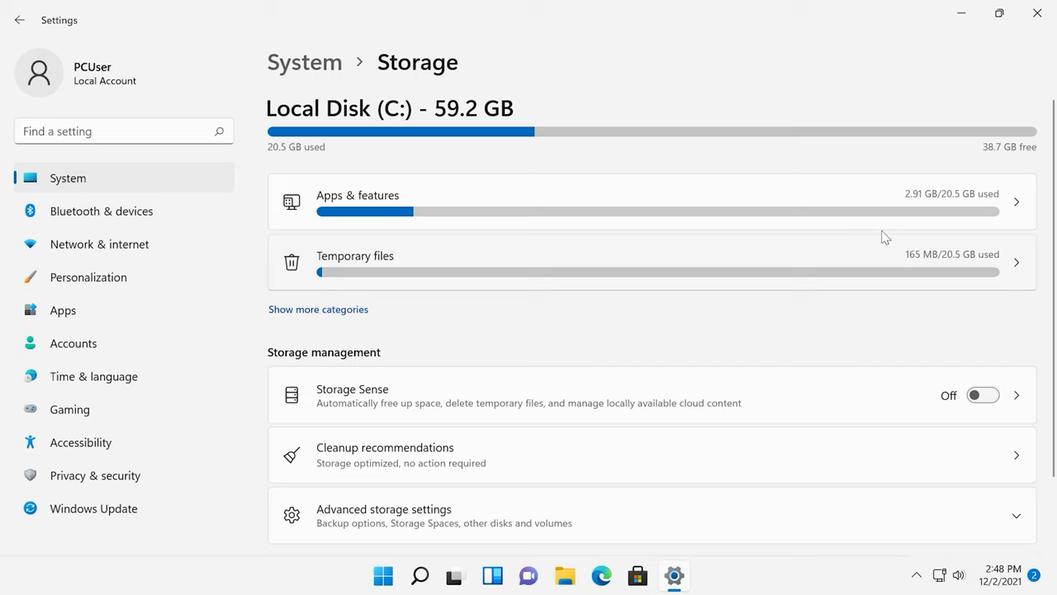
- Review the Temporary files categories selected for removal in the storage settings, then return to the Storage overview
left_click(809, 254)
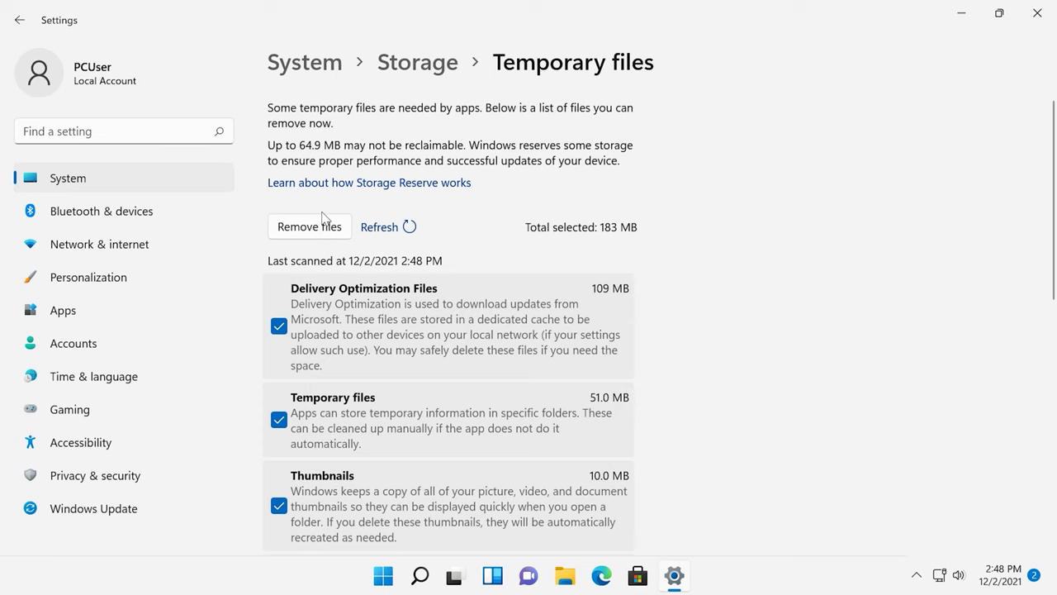
scroll(469, 307, "down", 8)
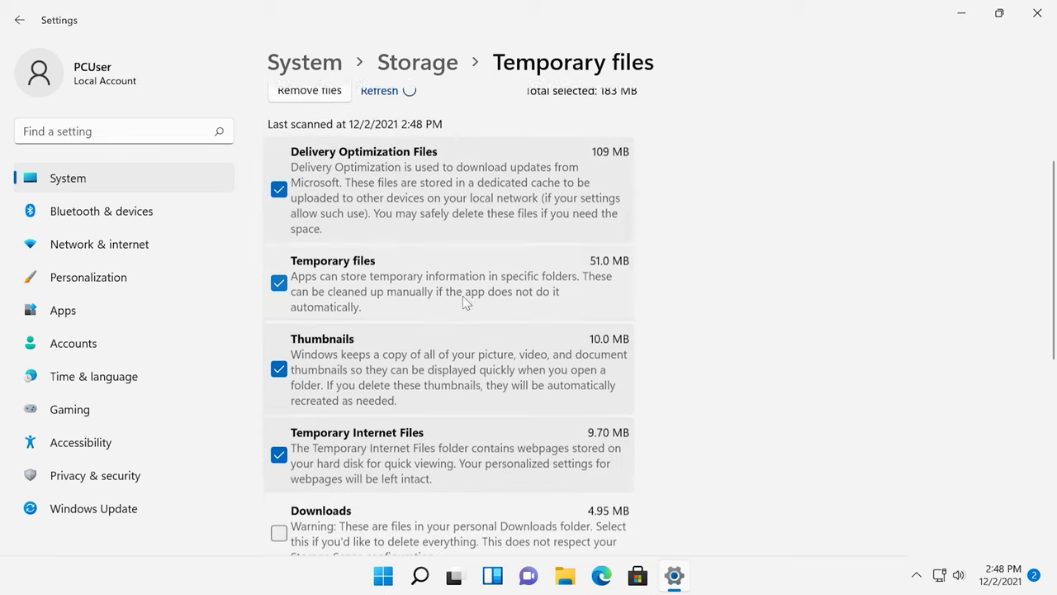
scroll(454, 306, "up", 10)
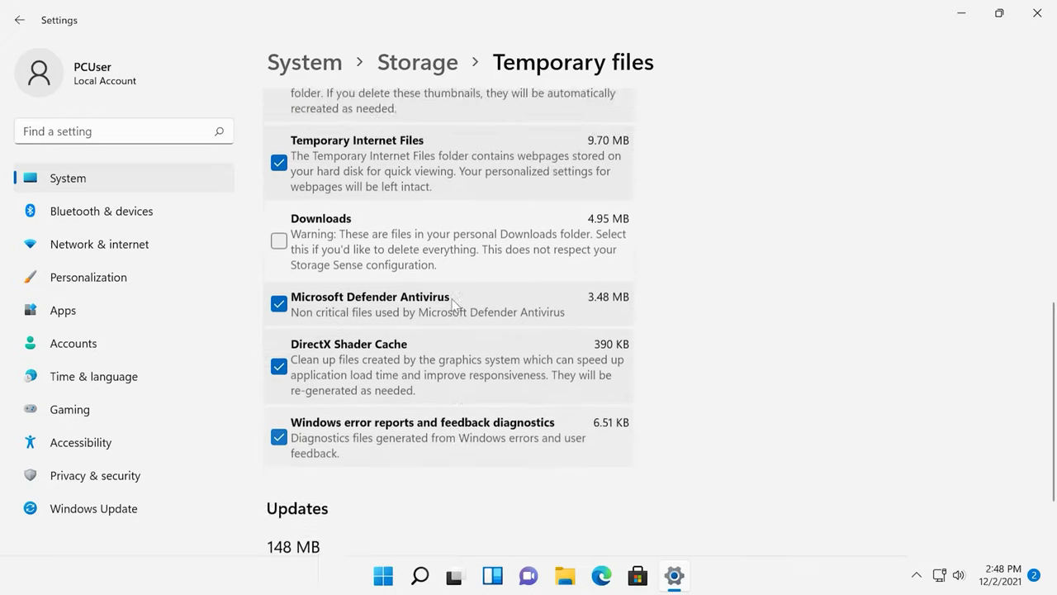
left_click(19, 22)
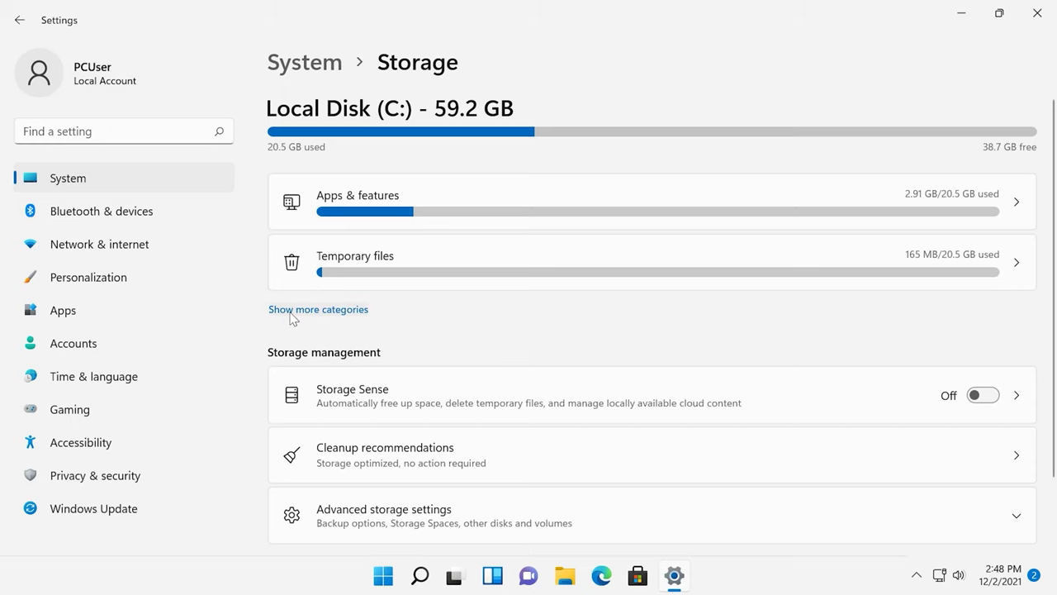
- Show all storage categories for Local Disk (C:) to examine the space used by each, then return to the Storage overview
left_click(318, 310)
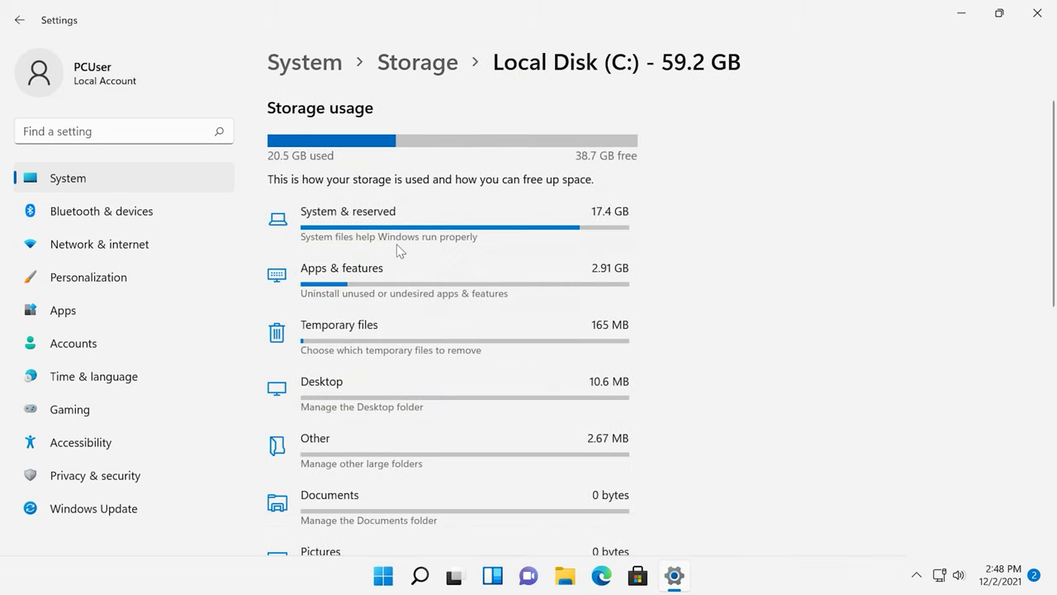
scroll(399, 251, "down", 5)
scroll(408, 259, "down", 2)
scroll(408, 264, "up", 5)
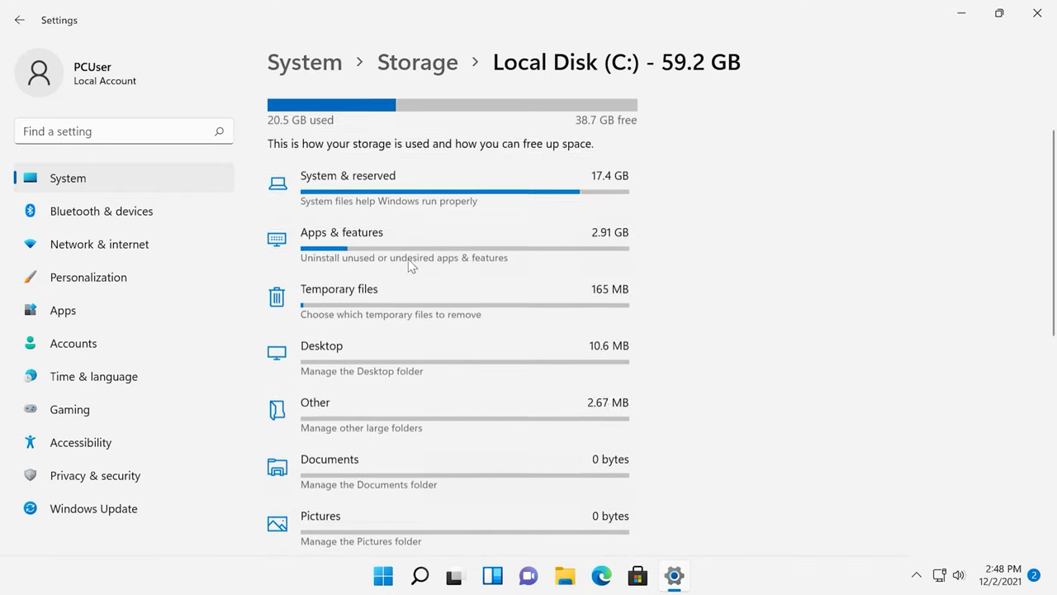
scroll(409, 264, "up", 1)
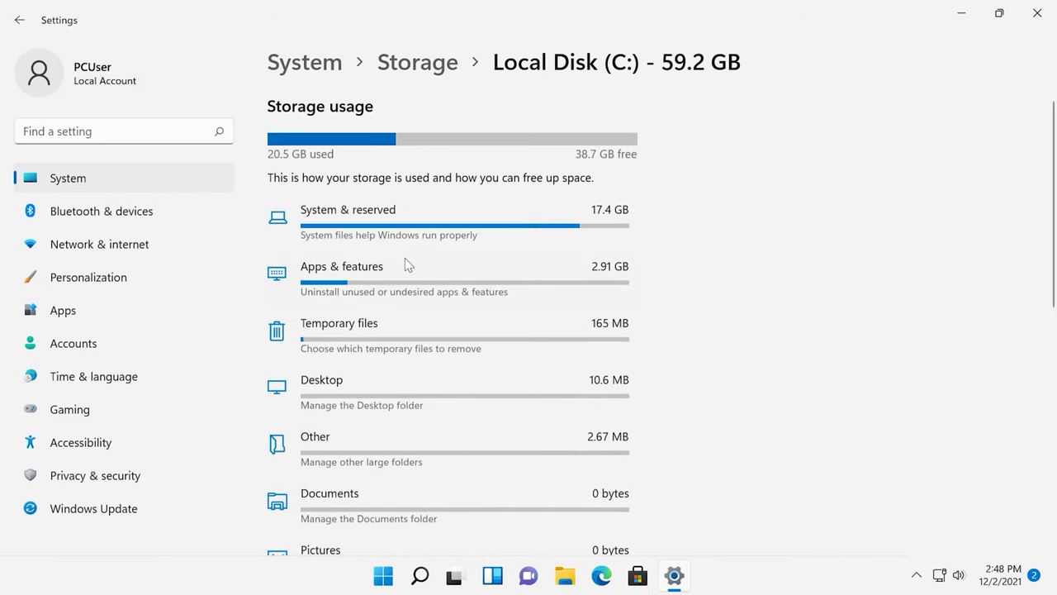
left_click(20, 22)
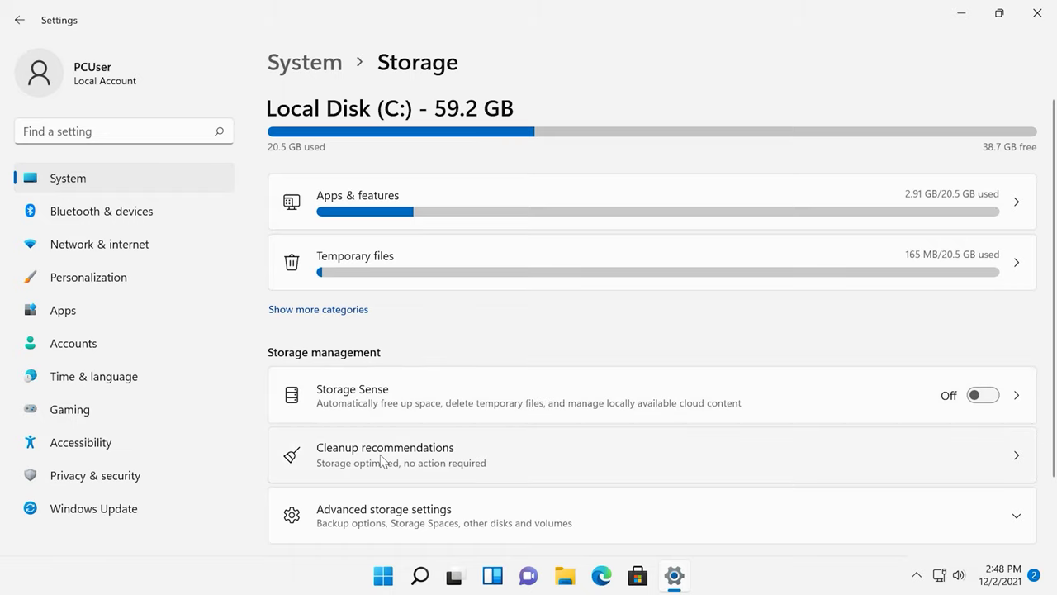
- Turn on Automatic User content cleanup in Storage Sense, review its cleanup schedules, and return to the Storage overview
left_click(413, 398)
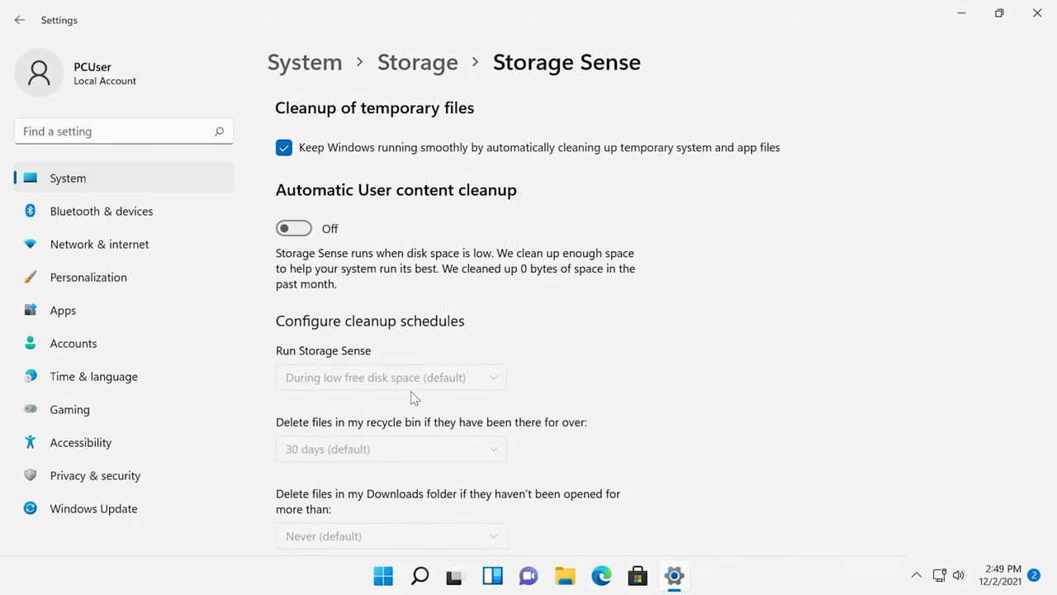
left_click(291, 235)
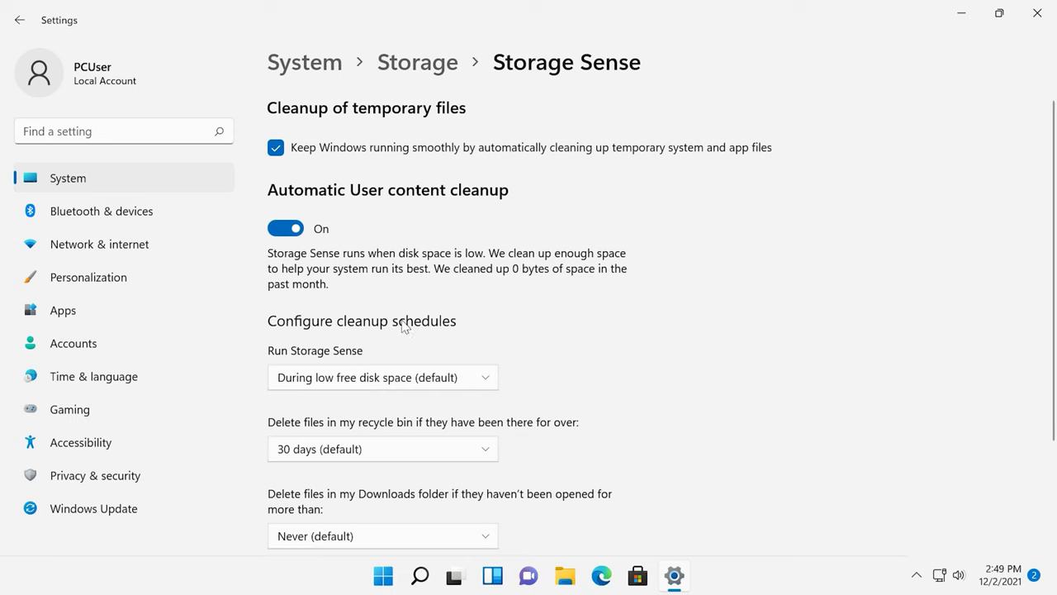
scroll(411, 330, "down", 3)
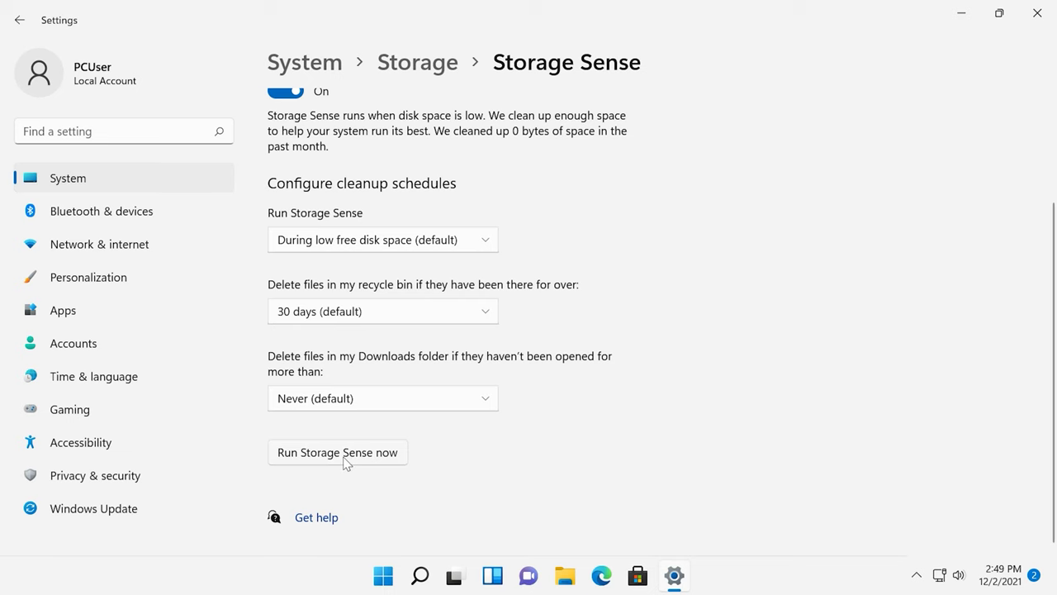
scroll(346, 459, "up", 3)
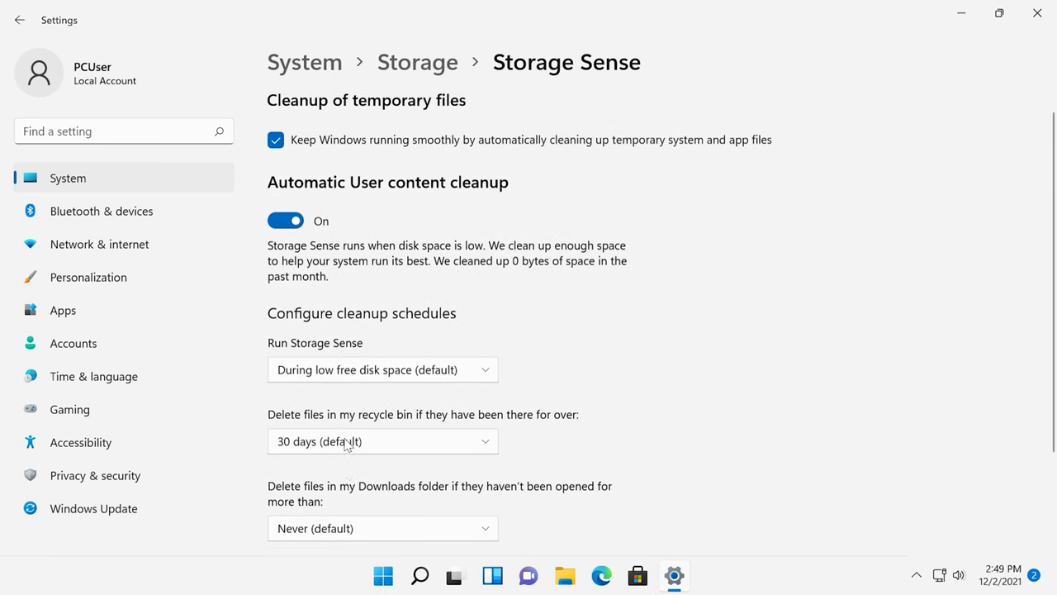
left_click(22, 33)
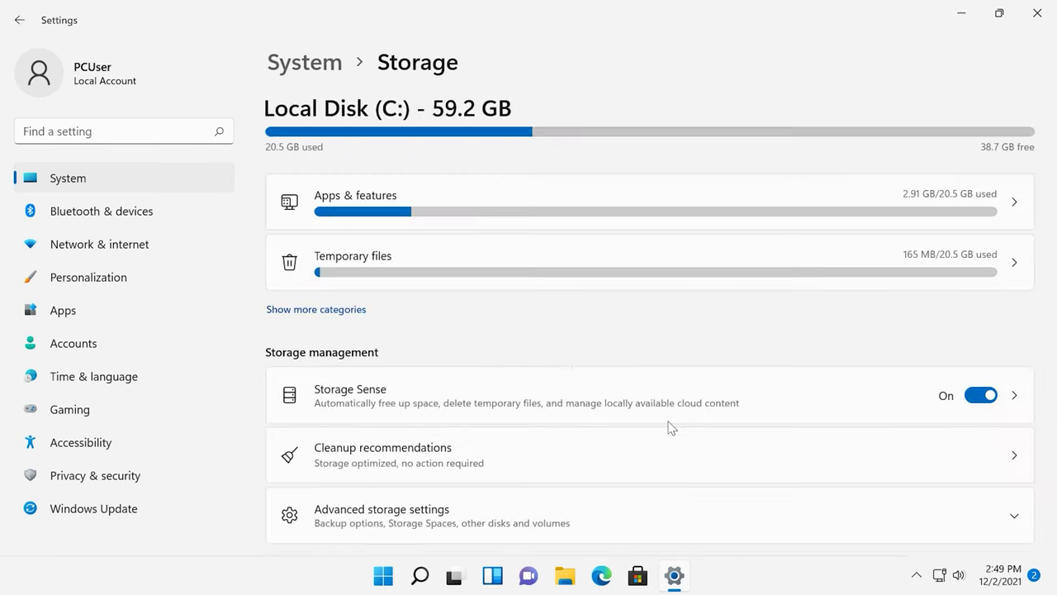
- Select the Recycle Bin under Temporary files in Cleanup recommendations and permanently delete its files
left_click(488, 460)
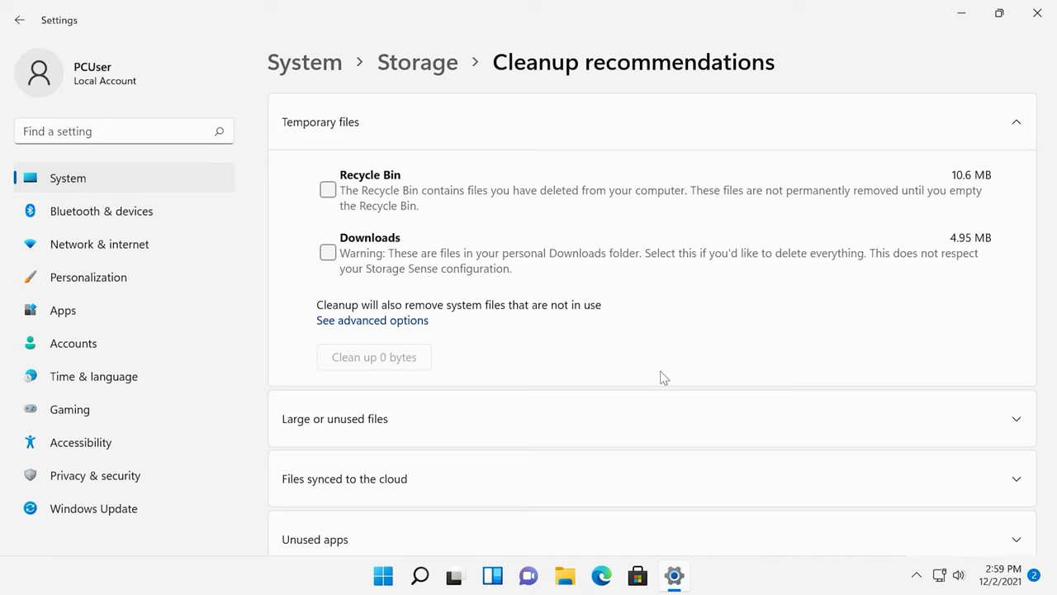
scroll(663, 378, "down", 1)
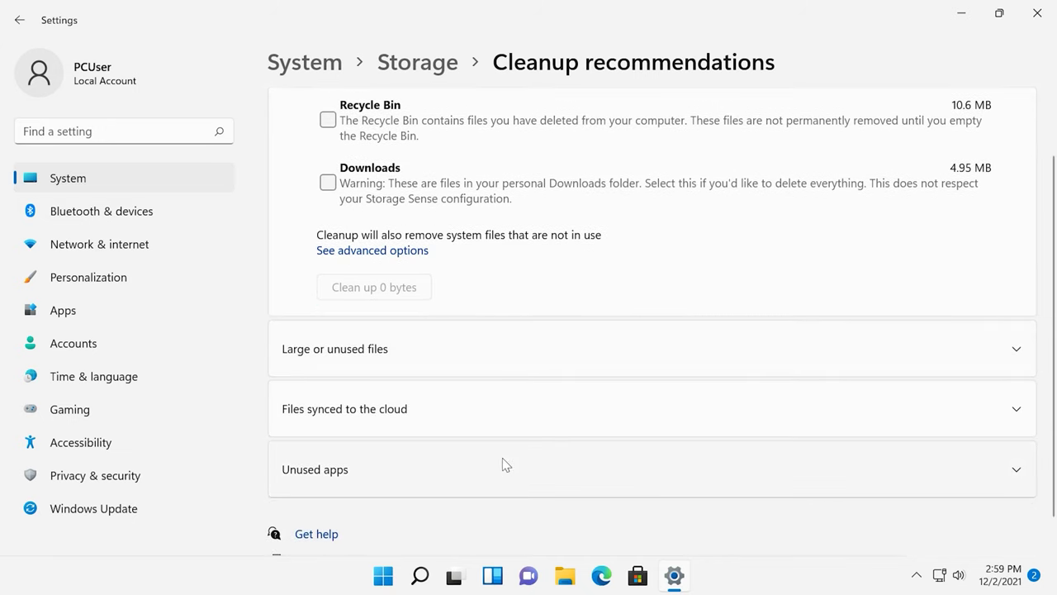
scroll(489, 365, "up", 2)
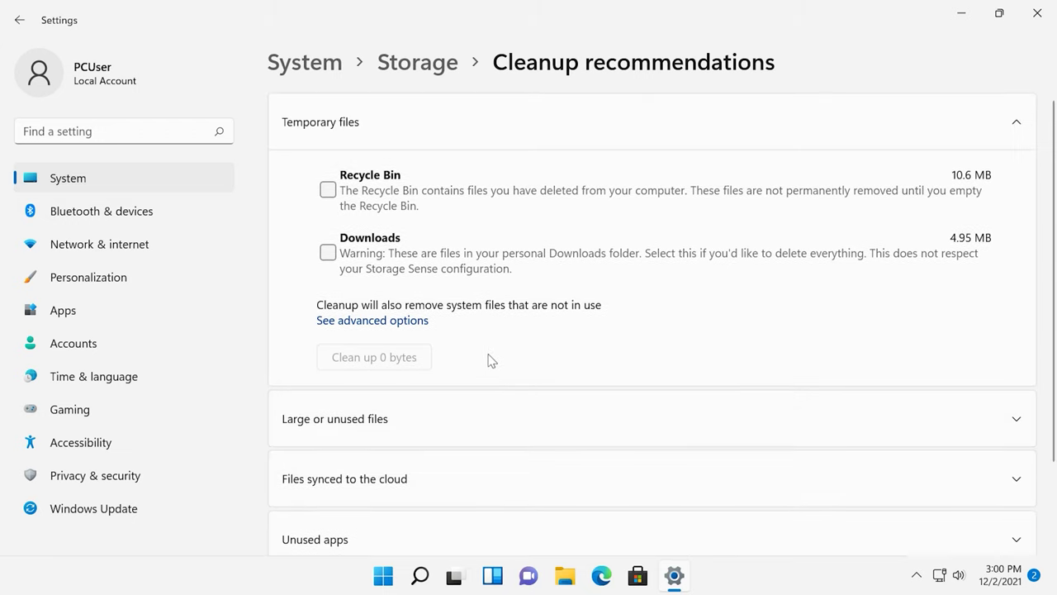
left_click(327, 190)
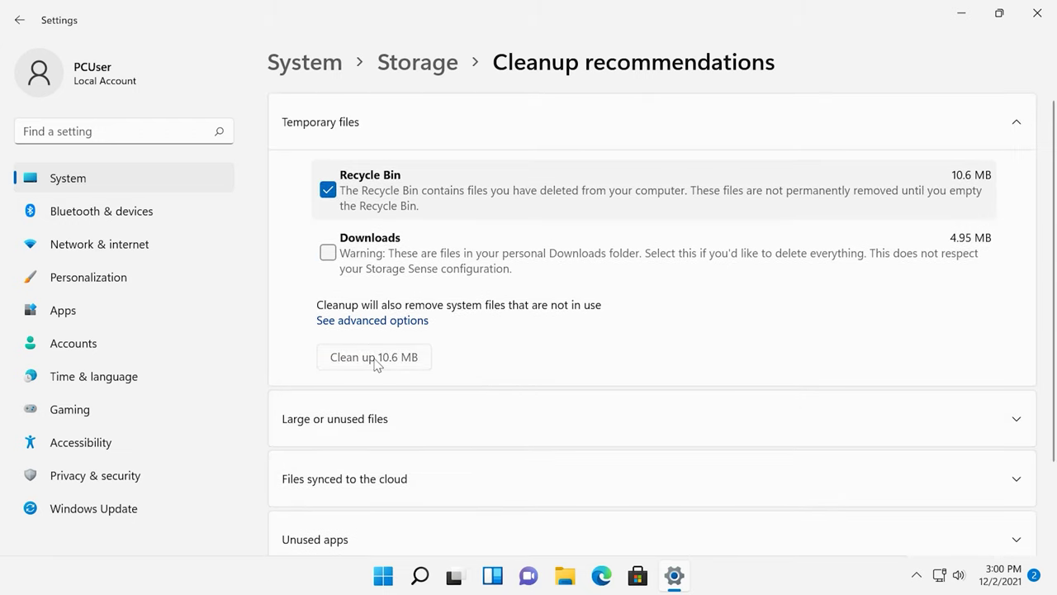
left_click(375, 358)
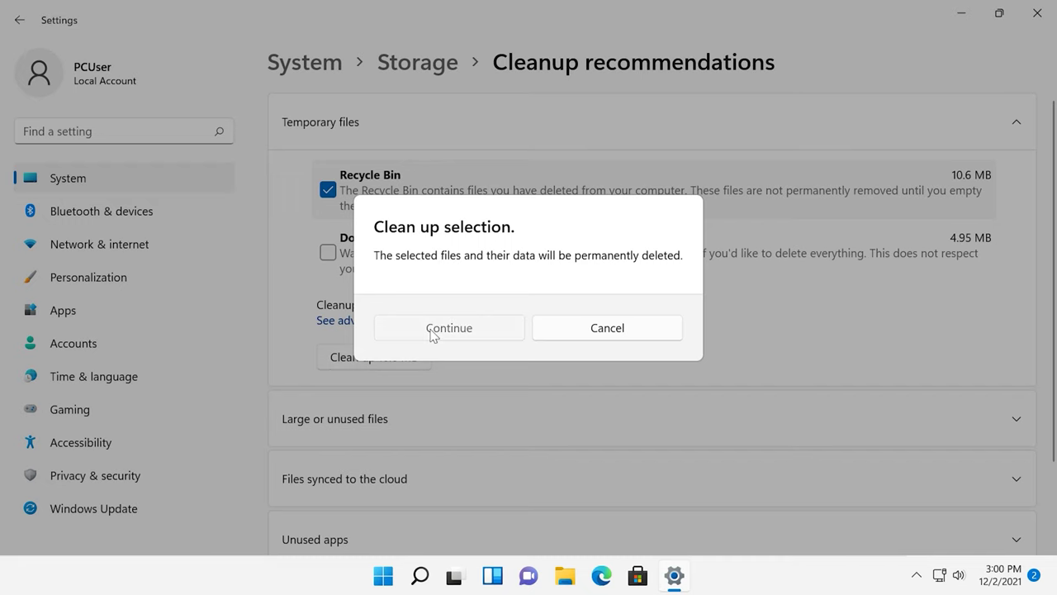
left_click(432, 334)
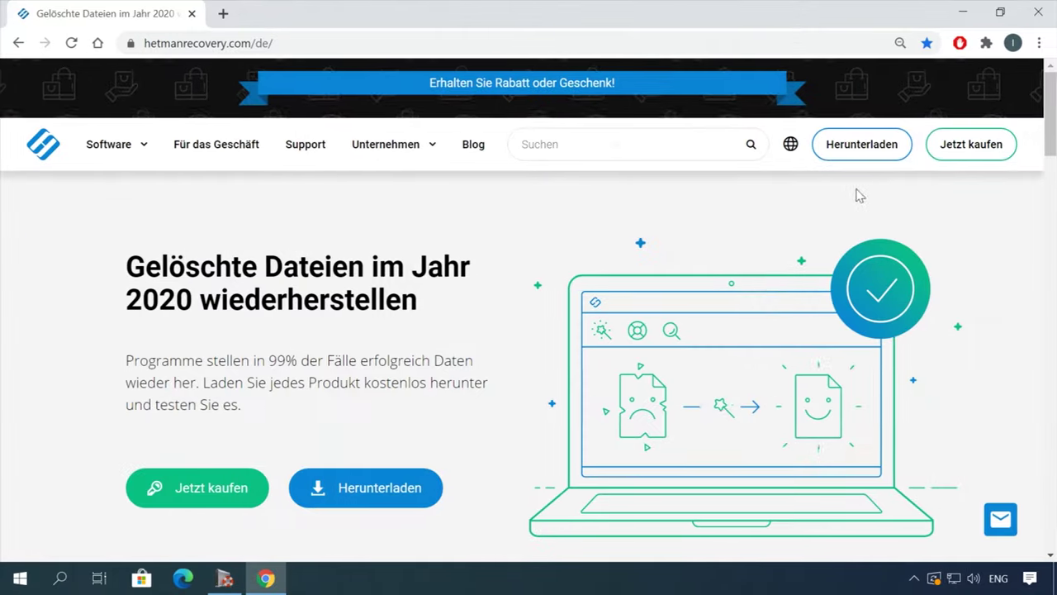
- In Chrome, find Partition Recovery 3.1 among all products on the Hetman website and download its Installationsprogramm version
scroll(760, 270, "down", 4)
scroll(760, 270, "down", 12)
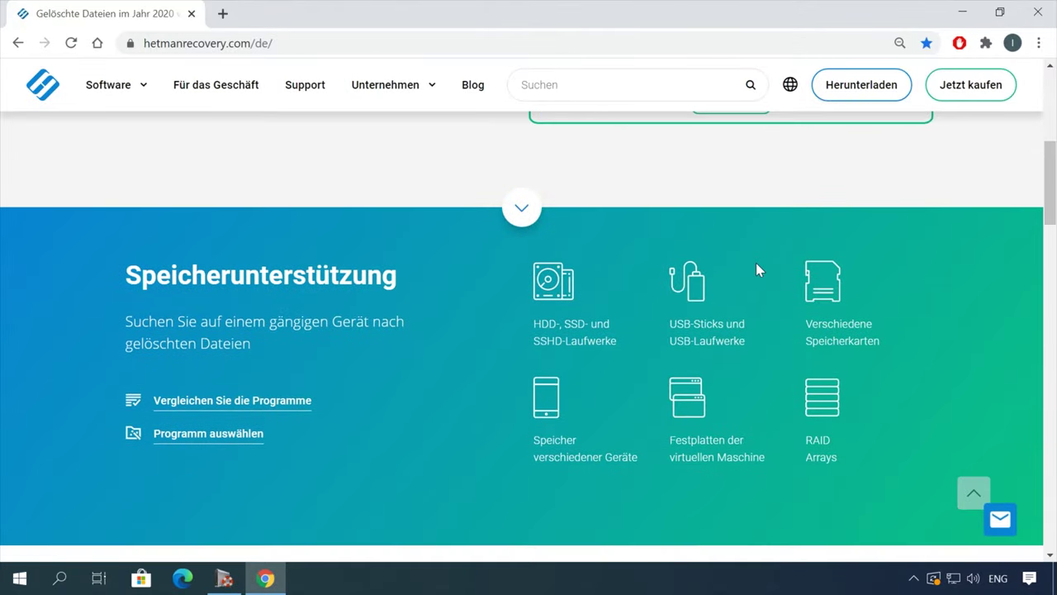
scroll(755, 270, "down", 4)
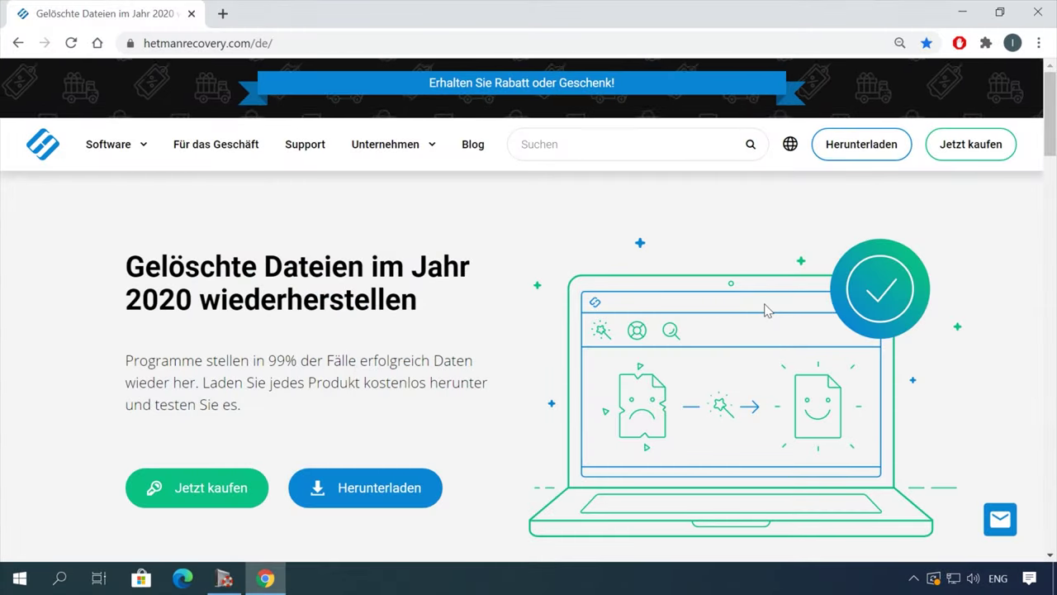
mouse_move(104, 157)
left_click(334, 447)
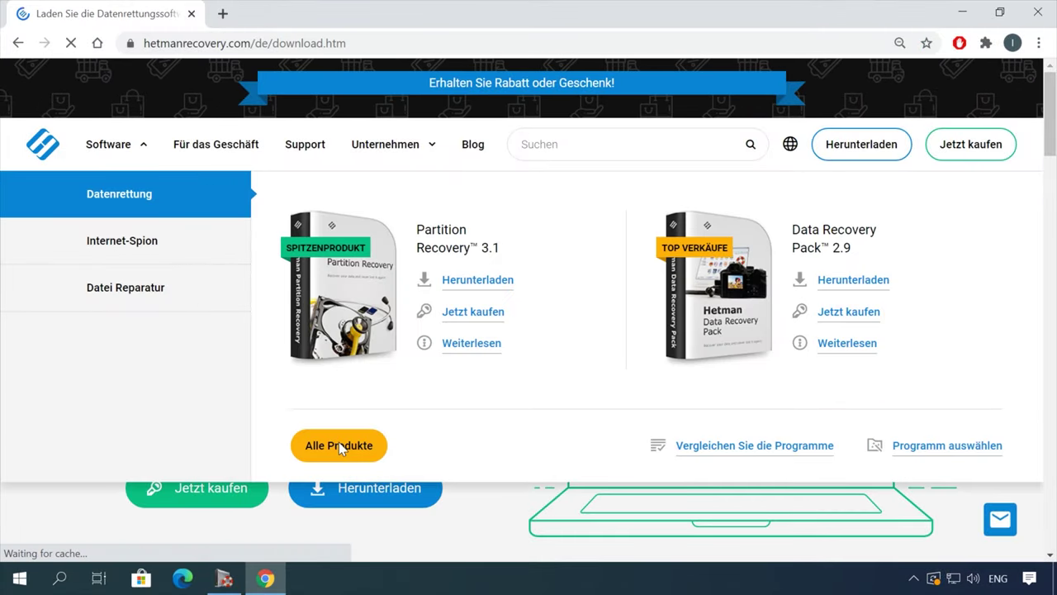
scroll(396, 439, "down", 7)
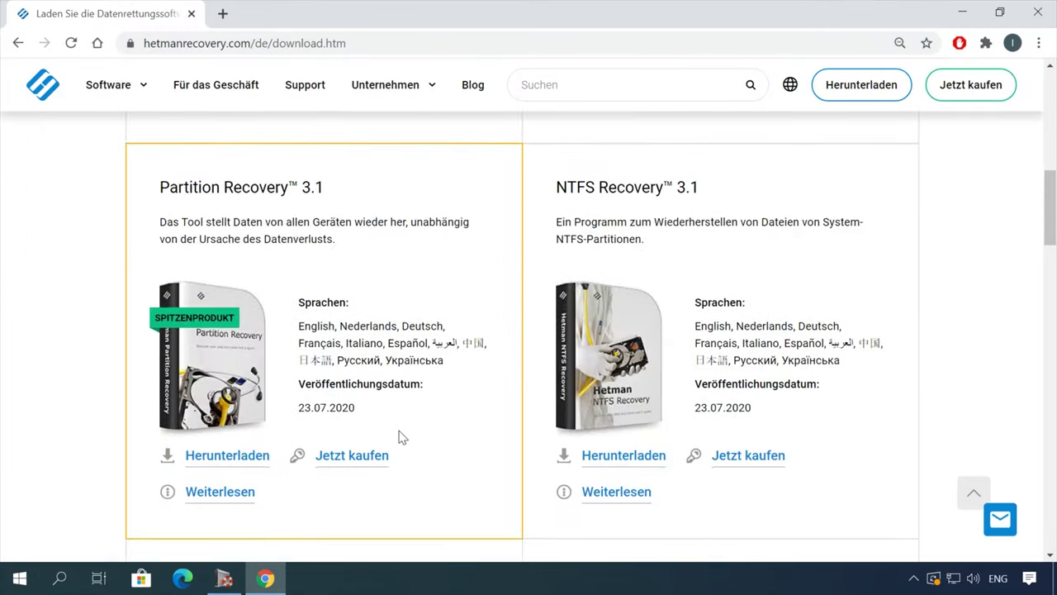
left_click(229, 456)
scroll(314, 372, "down", 1)
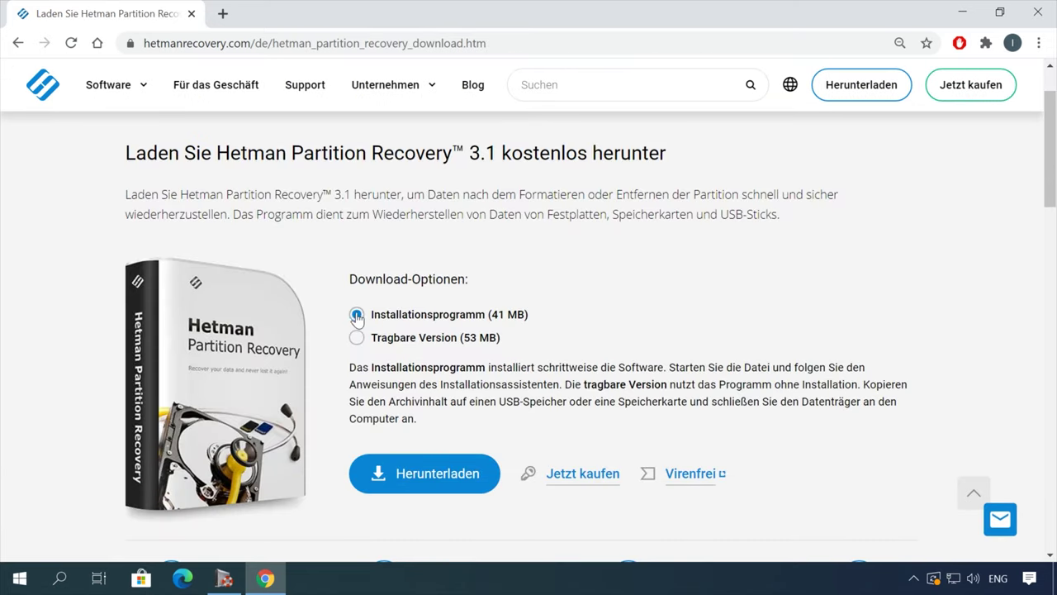
left_click(415, 472)
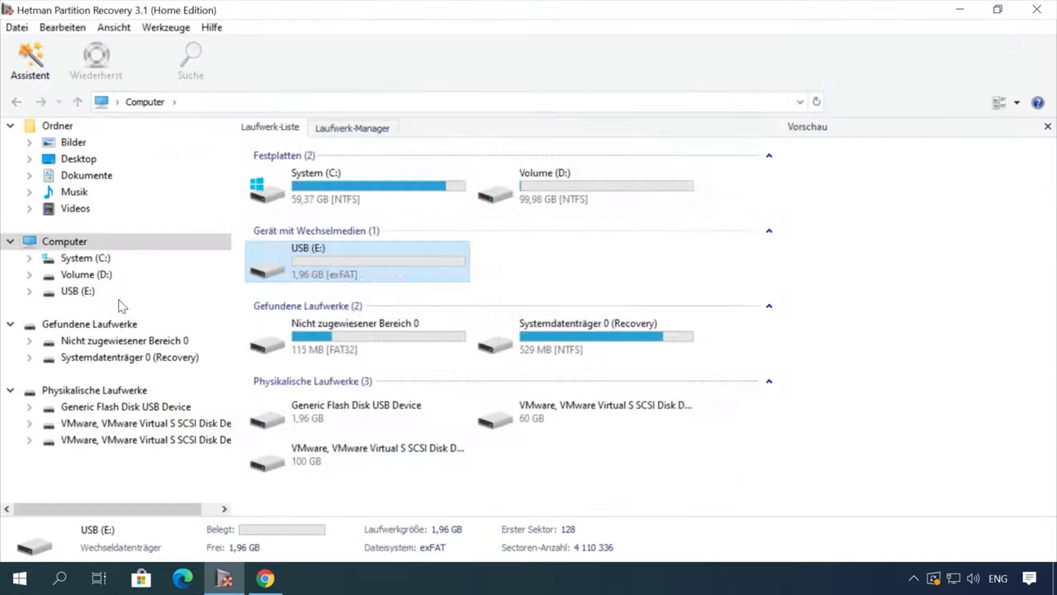
- In Hetman Partition Recovery, analyze the USB (E:) drive for deleted files
double_click(132, 291)
left_click(678, 475)
left_click(681, 476)
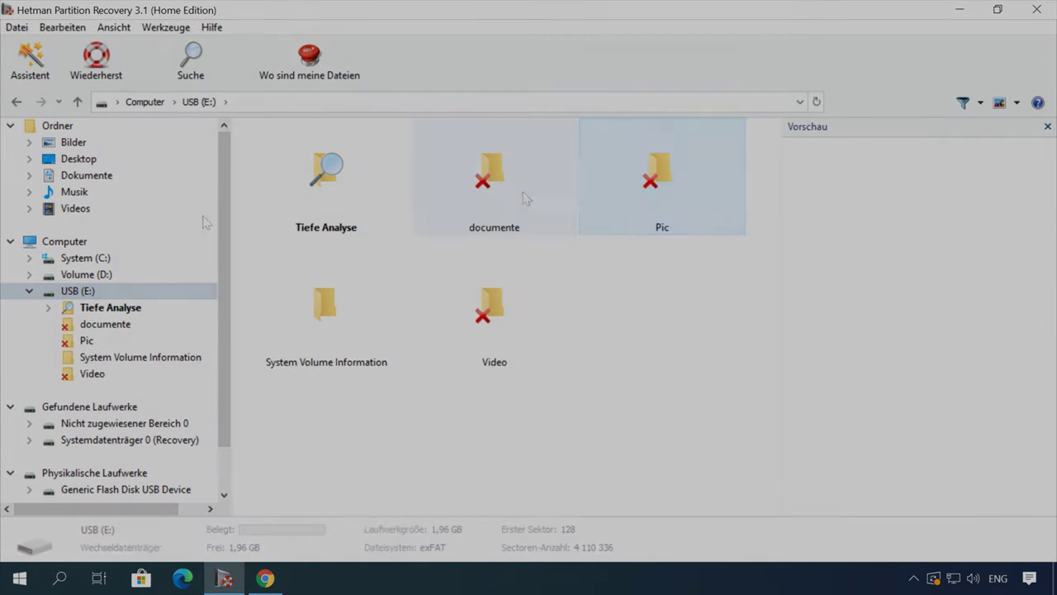
- Open the deleted documente folder and preview several of its PDF and Word documents to check their contents
double_click(488, 196)
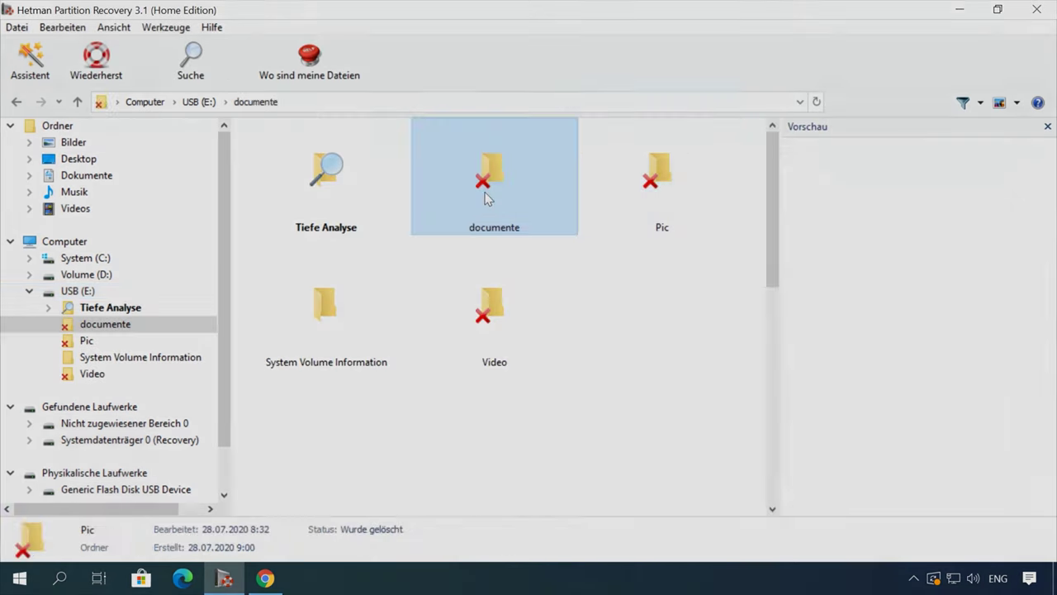
left_click(488, 196)
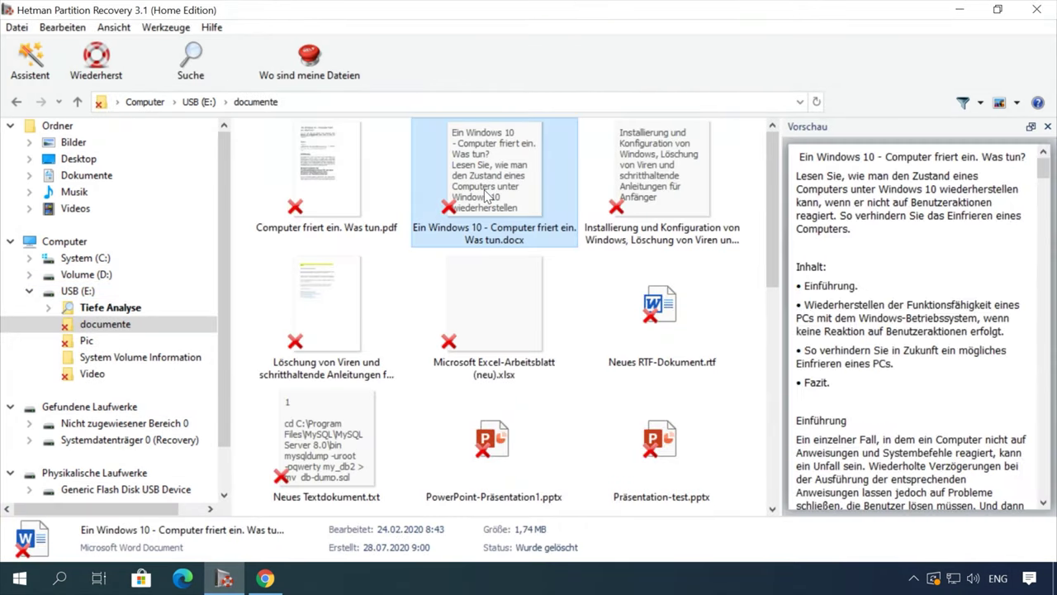
left_click(329, 175)
left_click(660, 178)
scroll(915, 299, "down", 5)
scroll(915, 299, "up", 5)
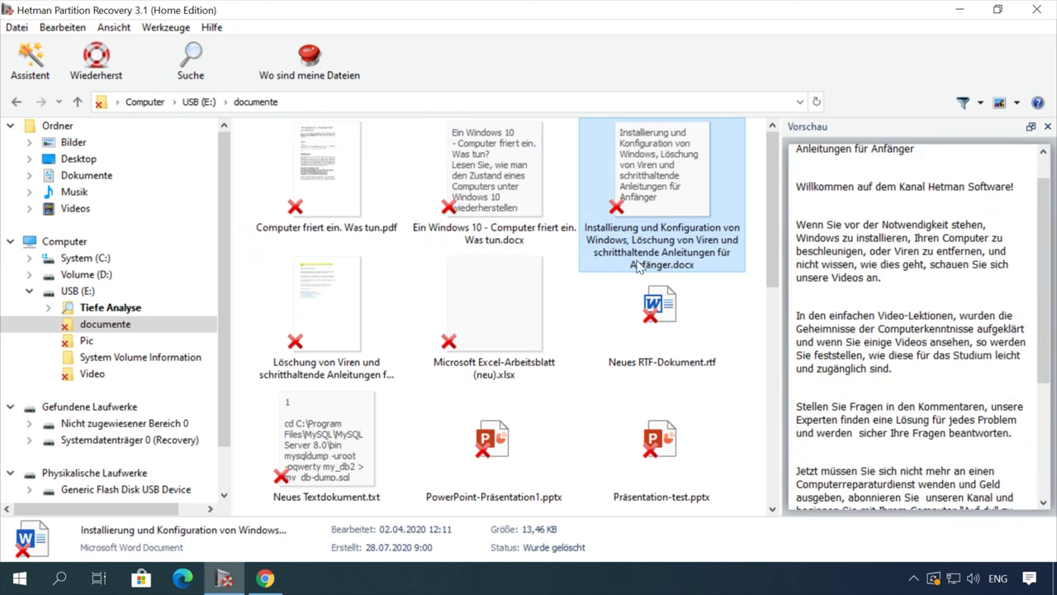
left_click(336, 212)
scroll(495, 335, "down", 10)
left_click(509, 307)
scroll(509, 303, "down", 15)
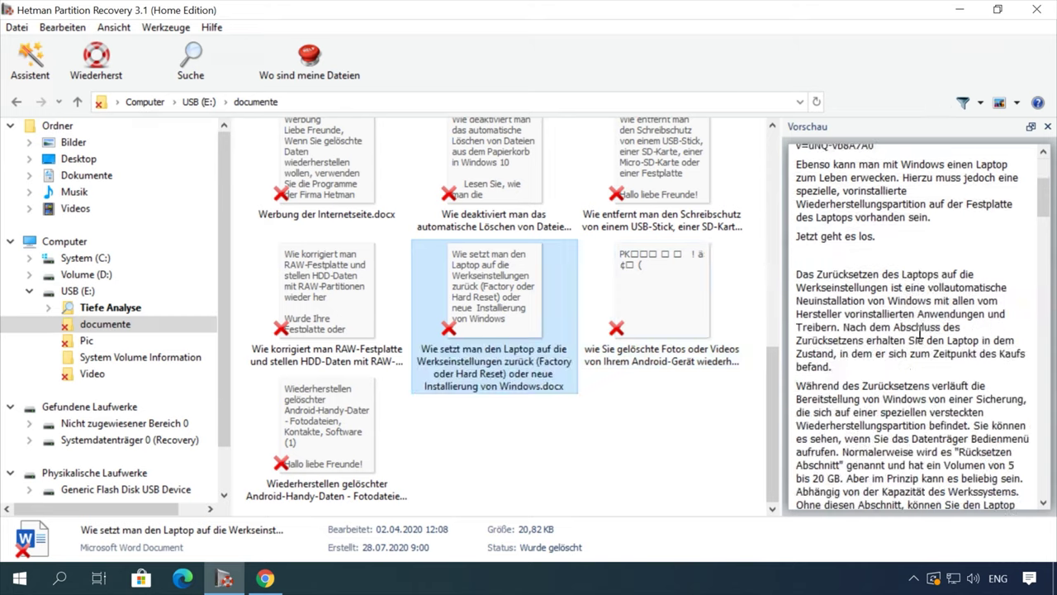
- Recover the deleted Word document about resetting the laptop to factory settings, saving it to disk in C:\Users\user\OneDrive\Desktop
right_click(487, 295)
left_click(577, 307)
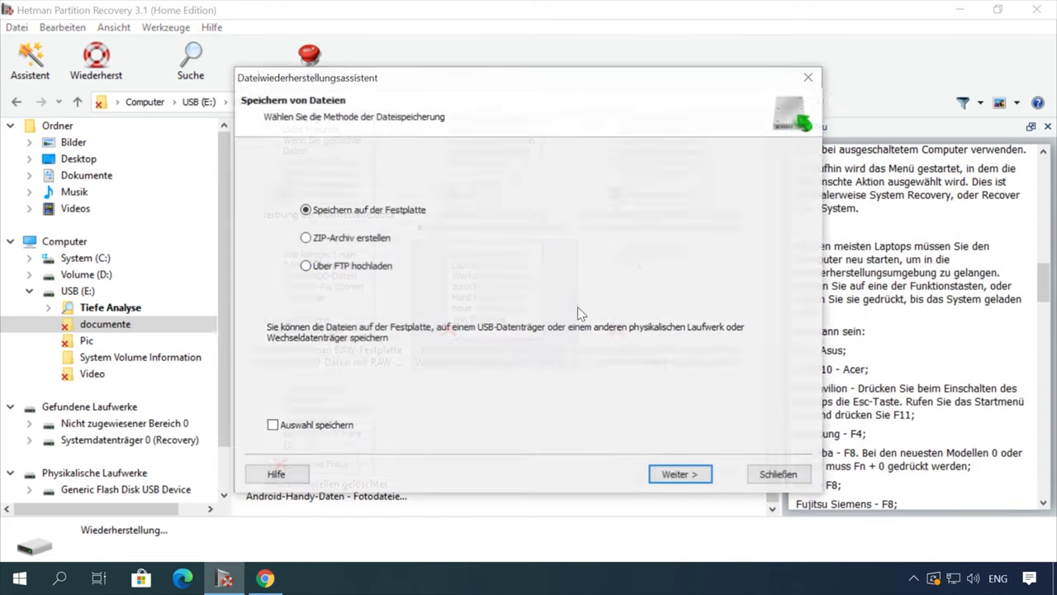
left_click(682, 476)
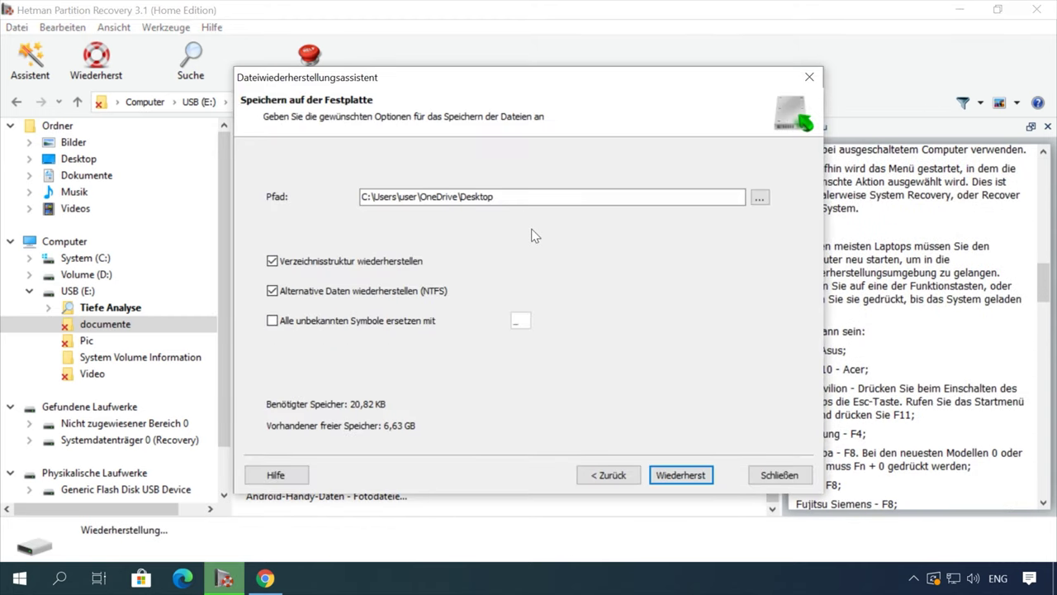
left_click(682, 476)
left_click(682, 475)
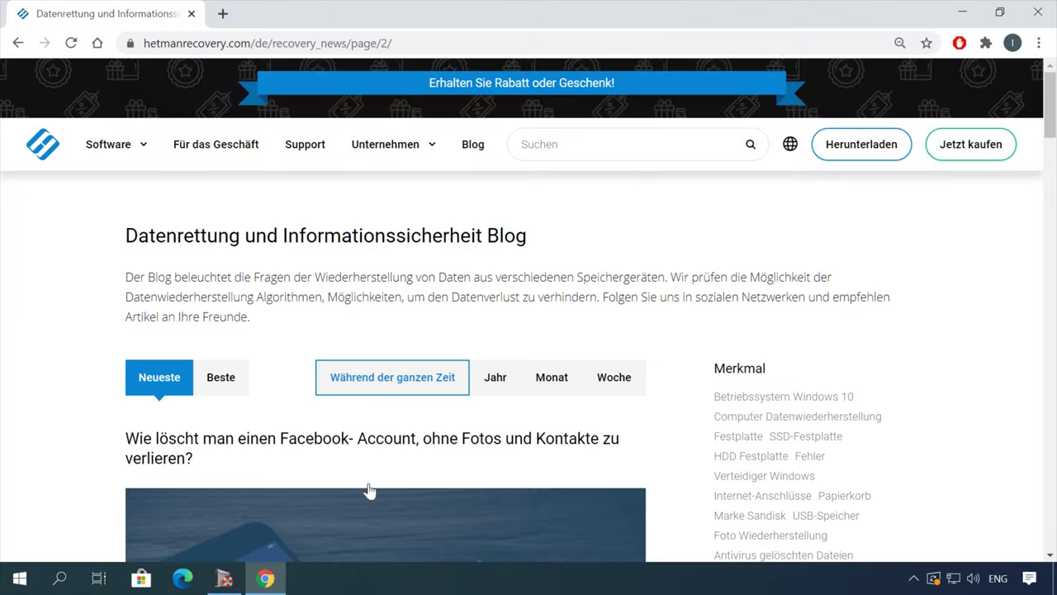
- In Chrome, open the Hetman blog article "Wiederherstellung von Dateien nach der Formatierung oder Löschung. Was ist der Unterschied?" to read its introduction
scroll(65, 462, "down", 3)
scroll(65, 462, "down", 12)
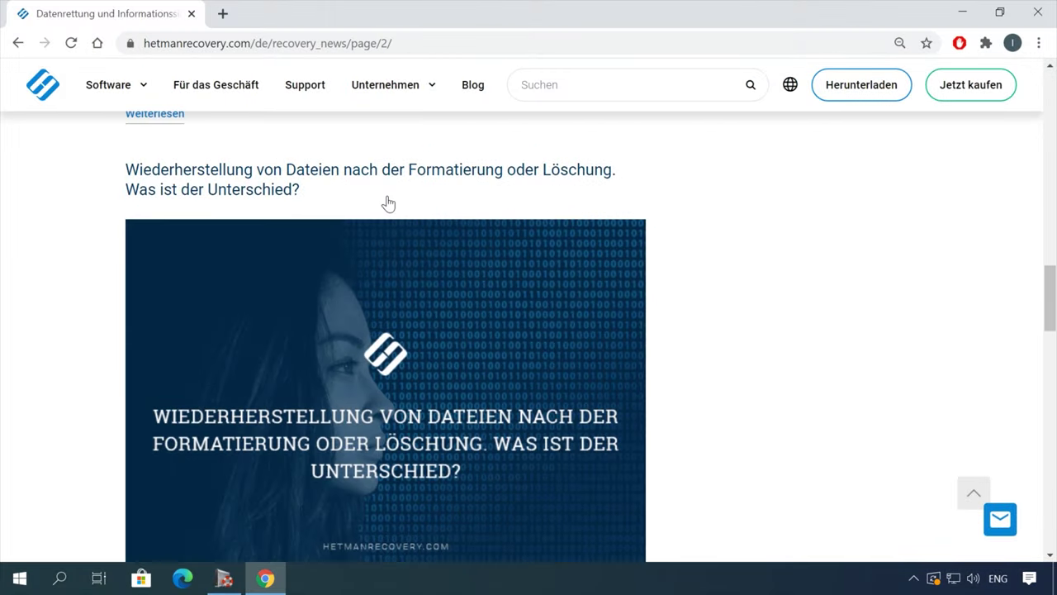
left_click(424, 175)
scroll(637, 338, "down", 10)
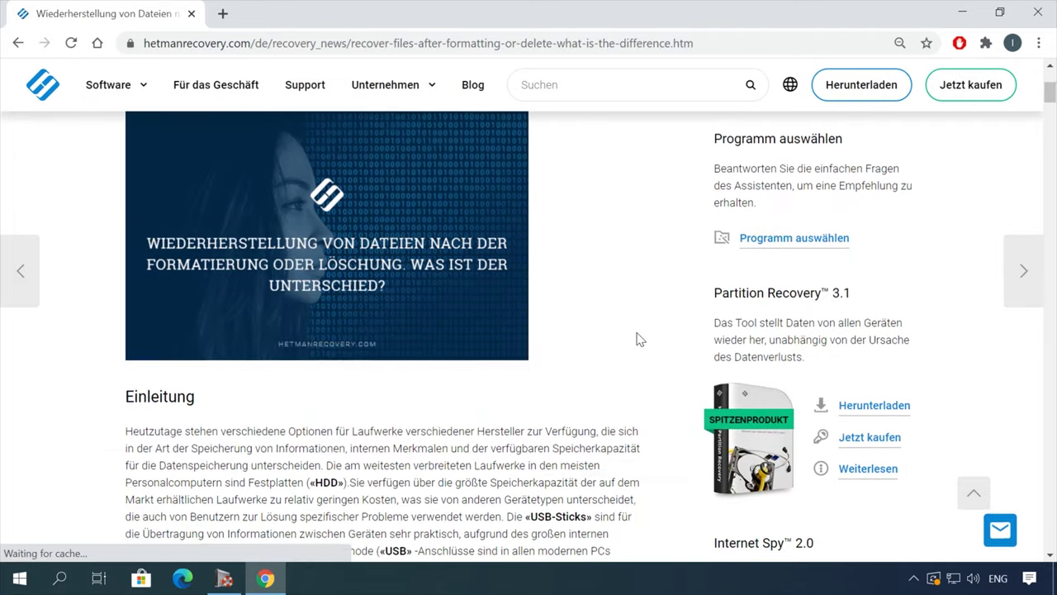
- Skim the article on file recovery after formatting or deletion down to the section on permanently deleting files without the Windows Recycle Bin
scroll(639, 338, "down", 15)
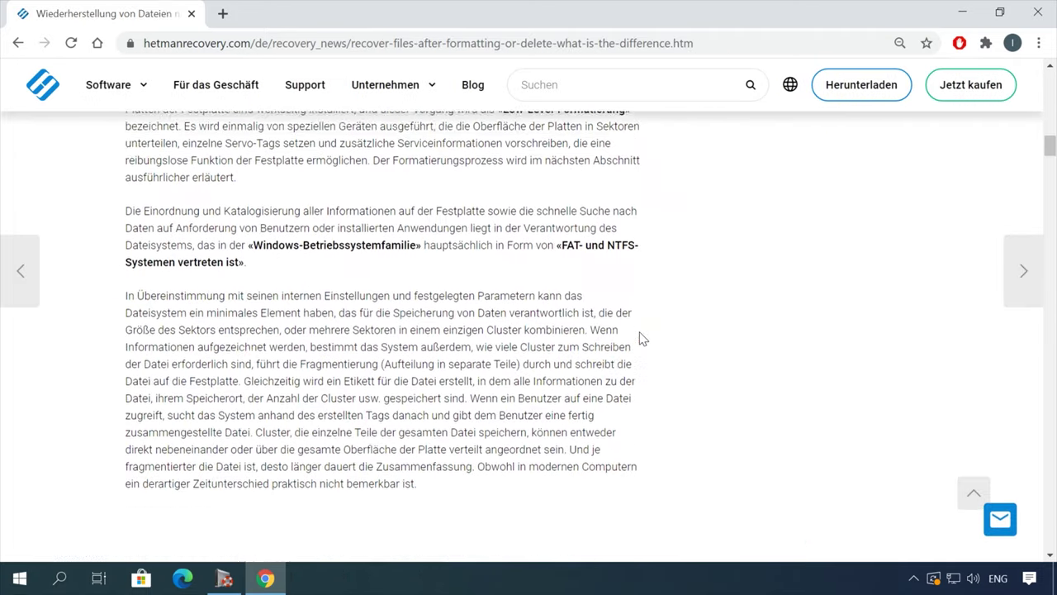
scroll(652, 339, "down", 15)
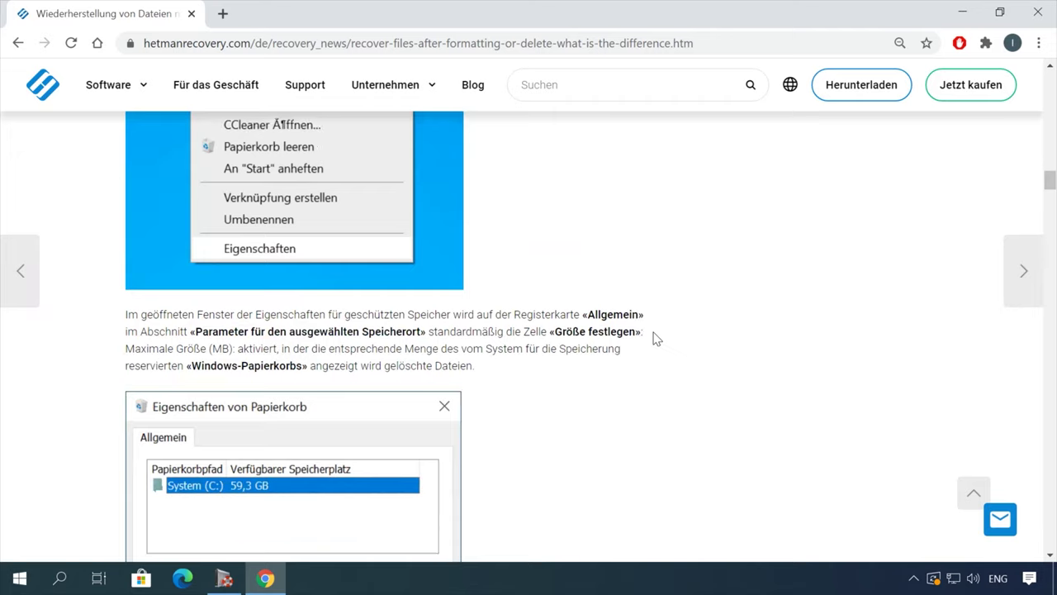
scroll(655, 338, "down", 5)
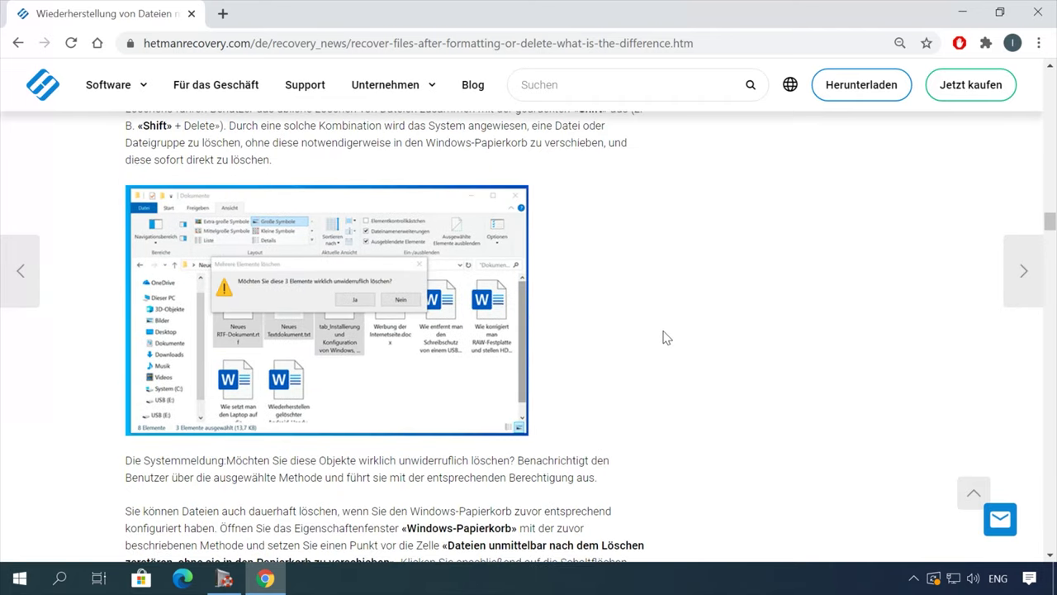
- Open the website's mail contact form and begin filling it in with the text "Ha"
left_click(1000, 519)
left_click(884, 342)
left_click(872, 368)
left_click(864, 431)
type("Ha")
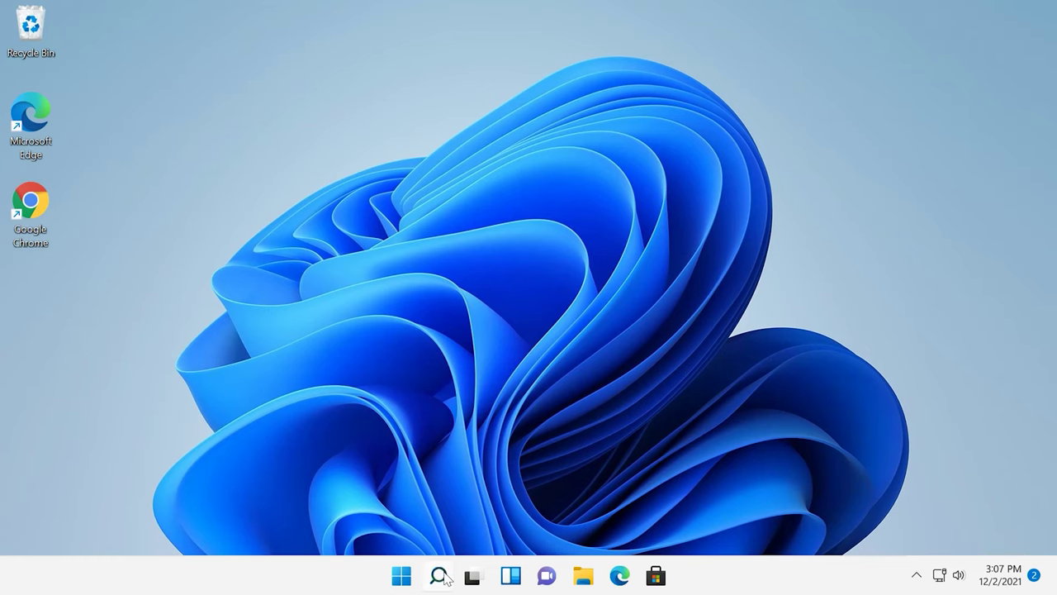
- Search Windows for "dis", launch Disk Cleanup and scan drive C: for files to clean up
left_click(439, 576)
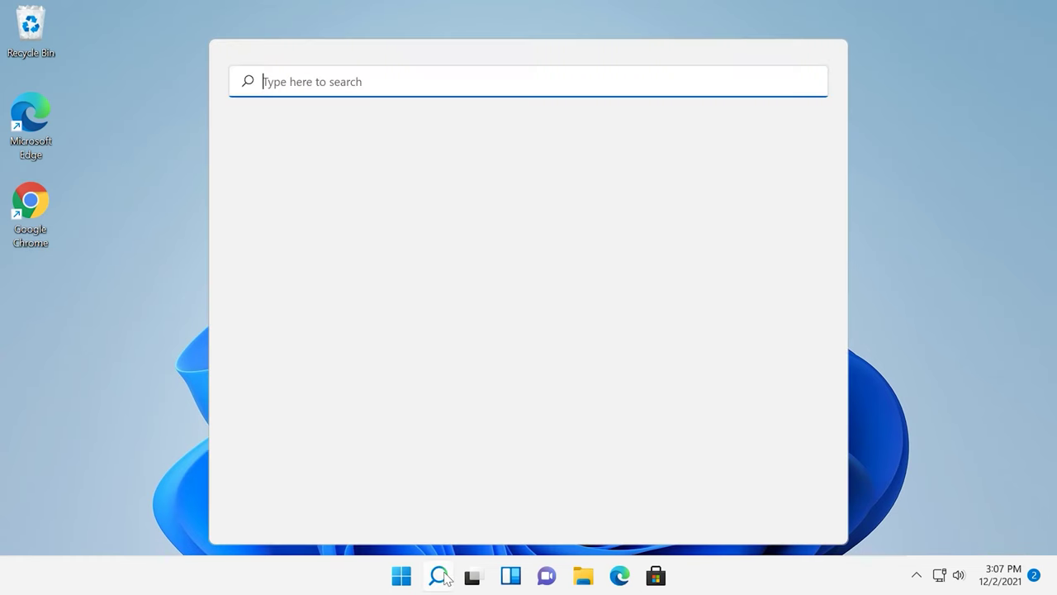
type("dis")
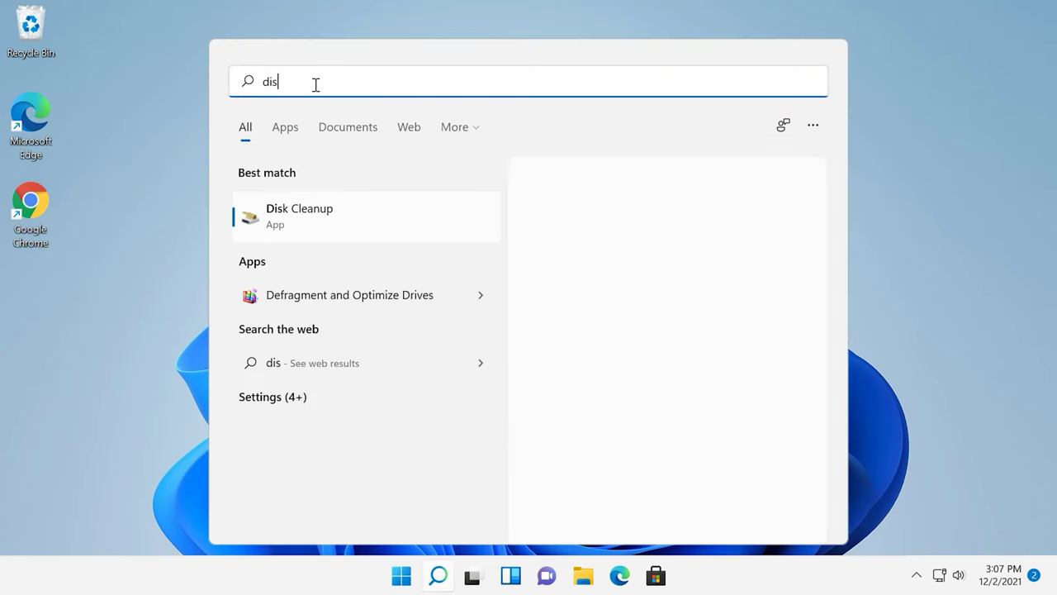
left_click(299, 215)
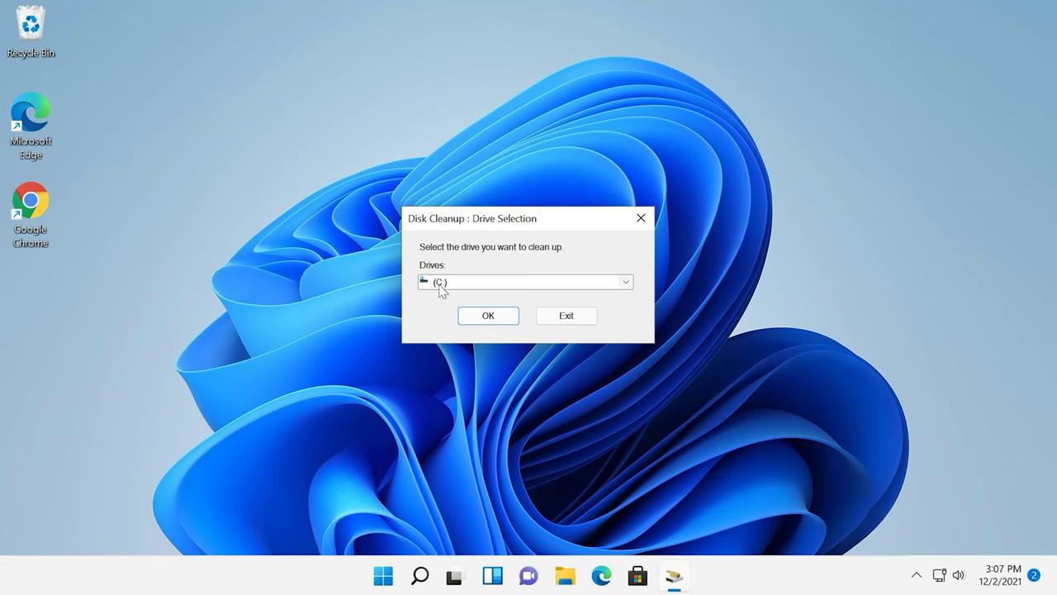
left_click(473, 319)
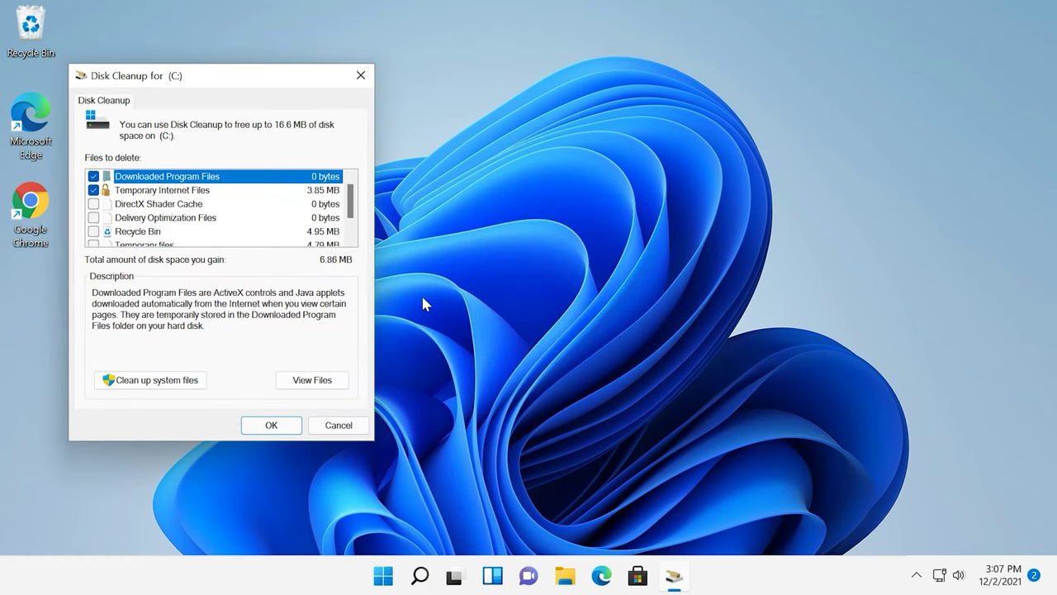
- Review the deletable file categories and read the descriptions of Temporary Internet Files, DirectX Shader Cache and Downloaded Program Files
left_click(170, 192)
left_click(170, 206)
scroll(169, 208, "down", 1)
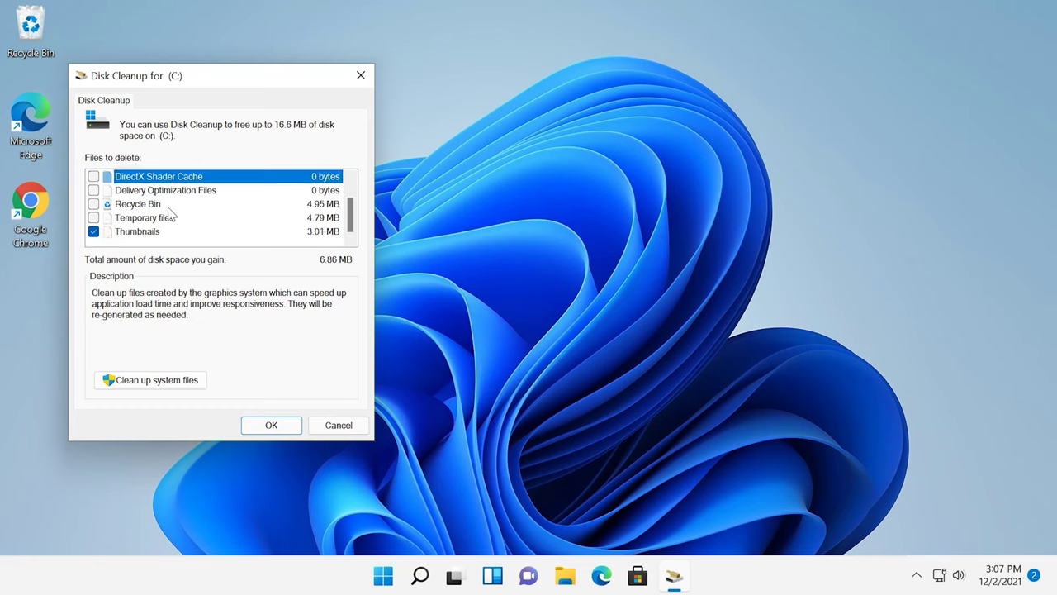
scroll(165, 235, "up", 1)
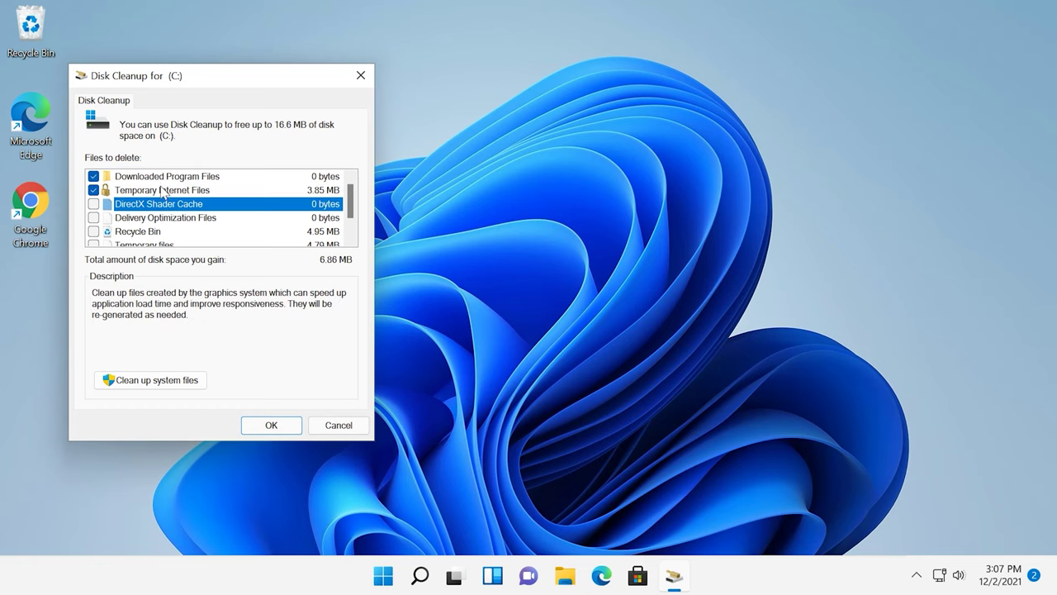
left_click(168, 191)
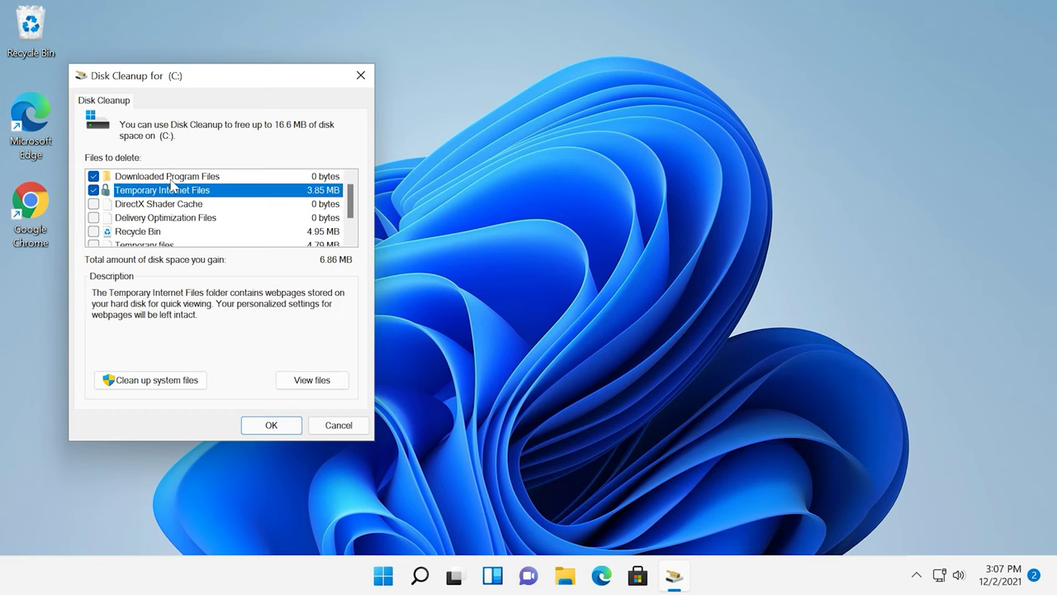
left_click(174, 176)
- Clean up system files on drive C:, adding Microsoft Defender Antivirus, Recycle Bin and Temporary files to the selection and permanently deleting everything selected
left_click(163, 381)
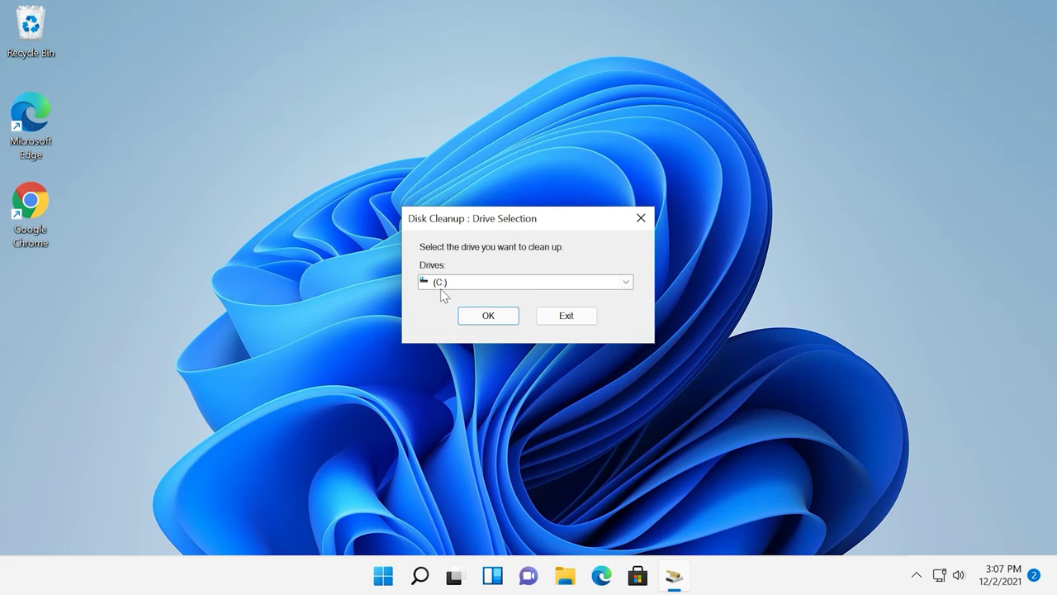
left_click(485, 315)
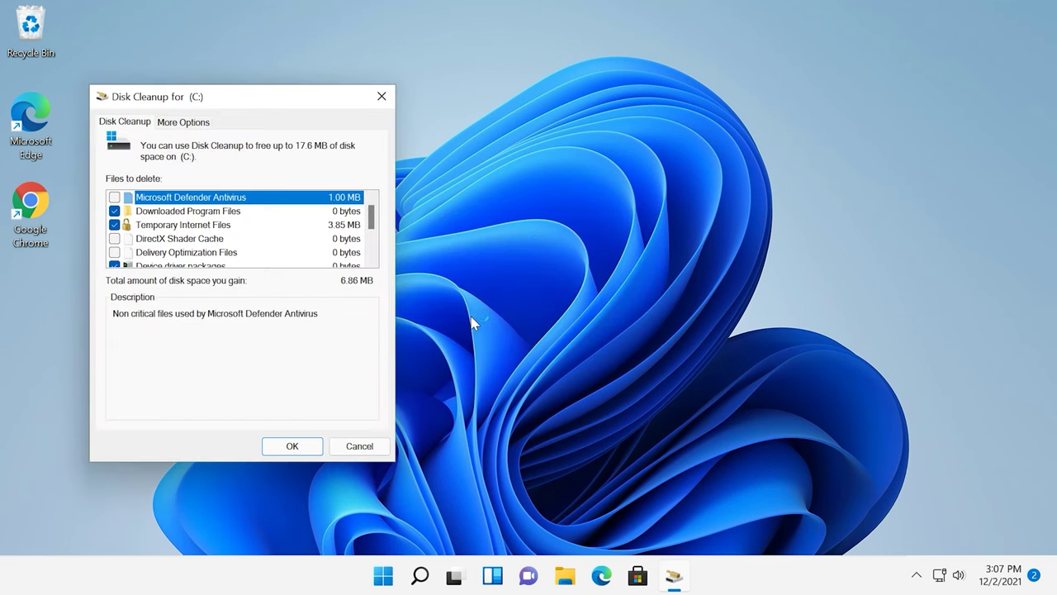
left_click(119, 199)
scroll(118, 235, "down", 1)
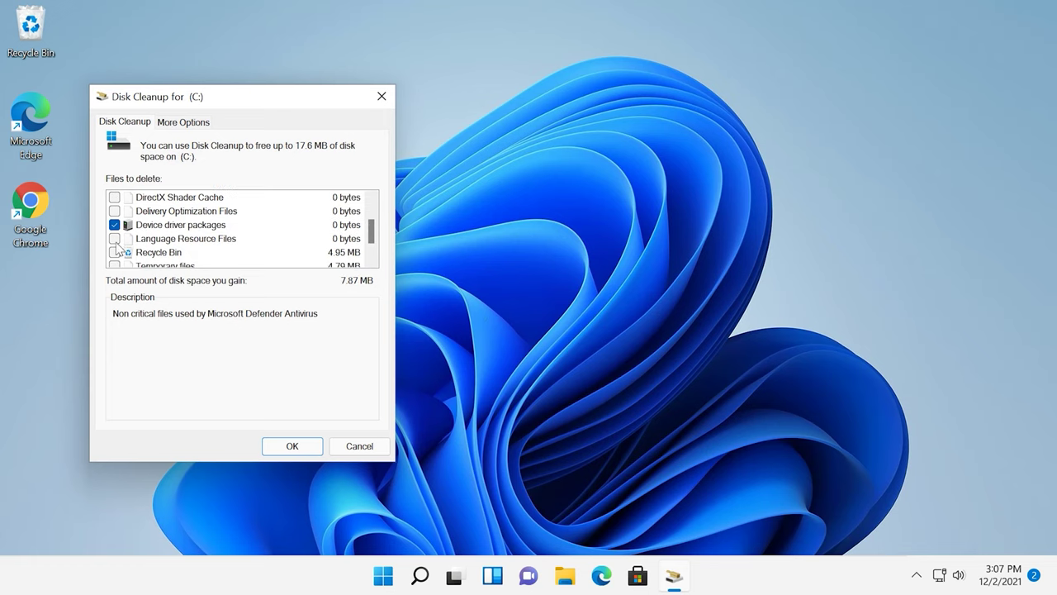
left_click(116, 252)
scroll(118, 244, "down", 1)
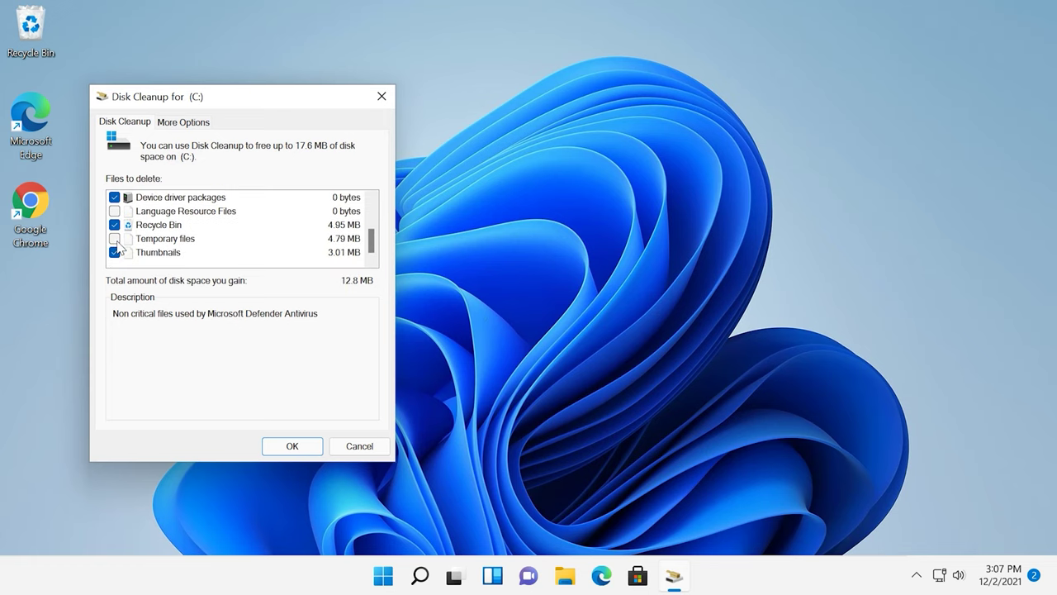
left_click(115, 239)
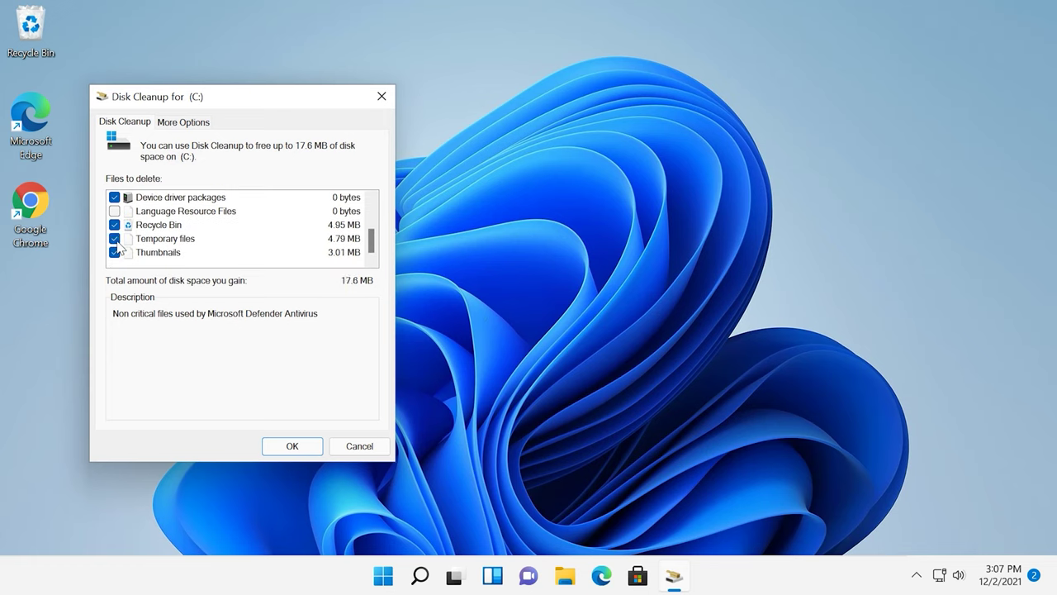
left_click(293, 447)
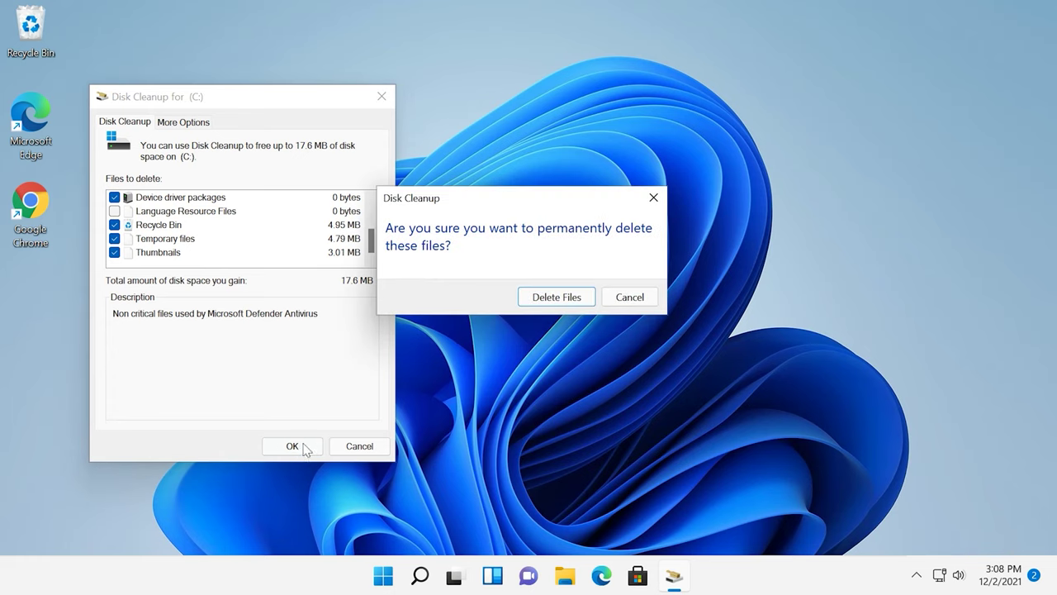
left_click(557, 297)
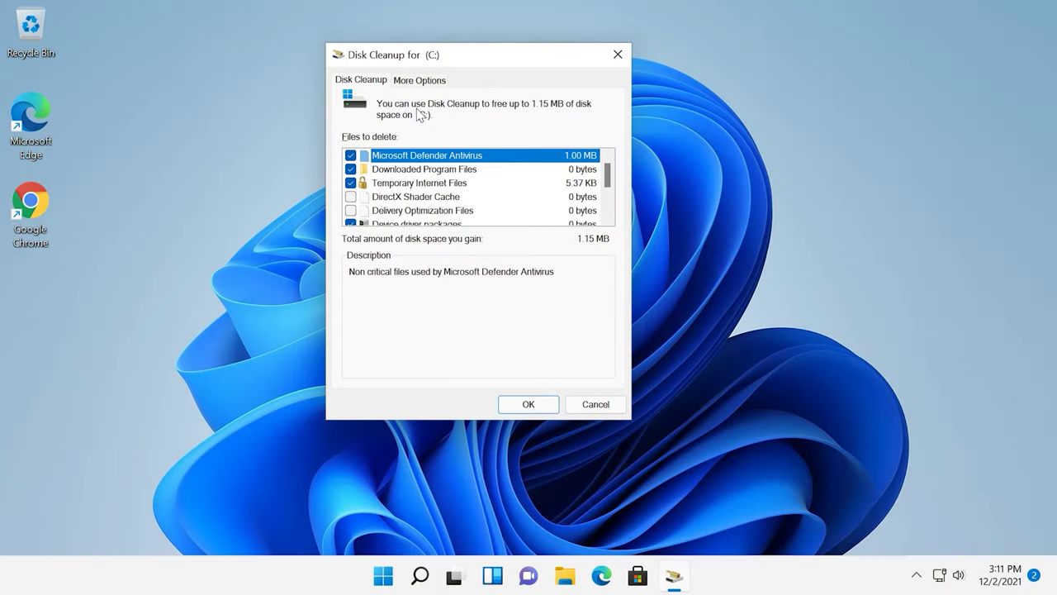
- Show Disk Cleanup's additional options and start the Programs and Features clean-up for removing unused programs
left_click(421, 85)
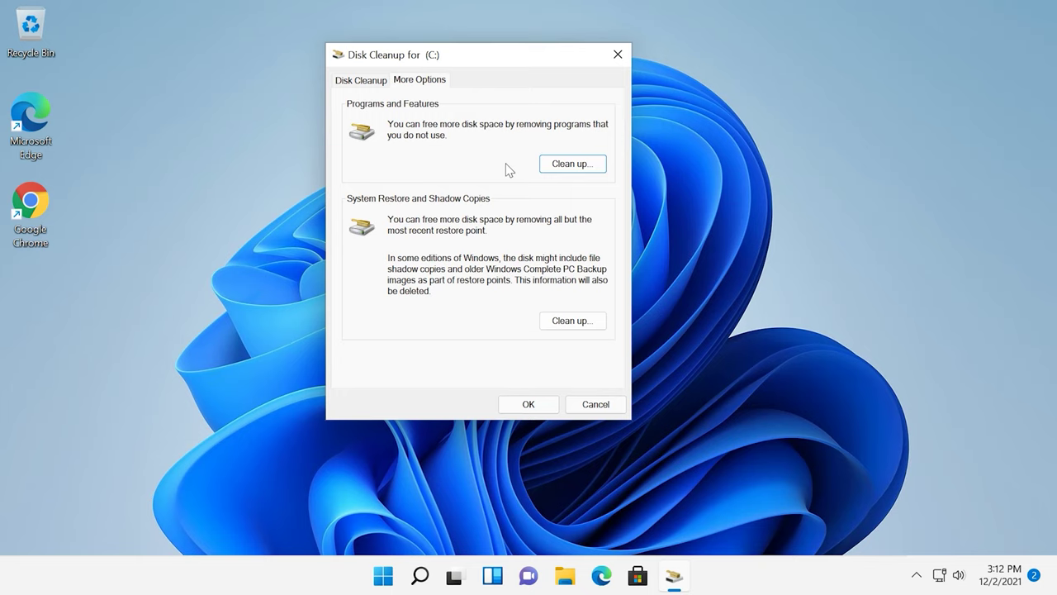
left_click(580, 170)
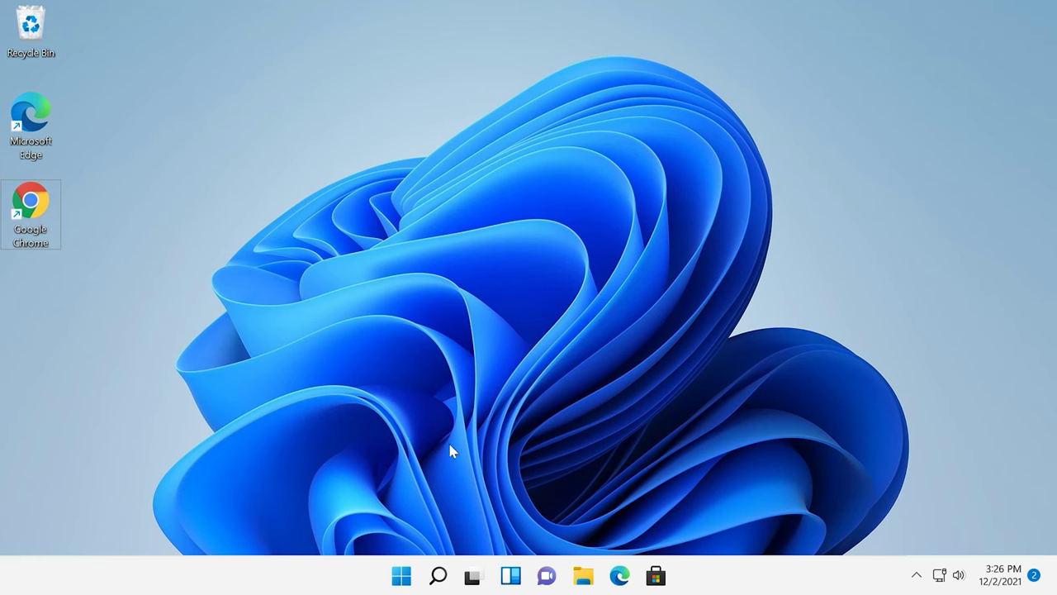
- Execute %systemroot%\system32\cmd.exe /c cleanmgr /sageset:65535 & cleanmgr /sagerun:65535 through the Run dialog, checking the entered command back to its beginning
right_click(403, 576)
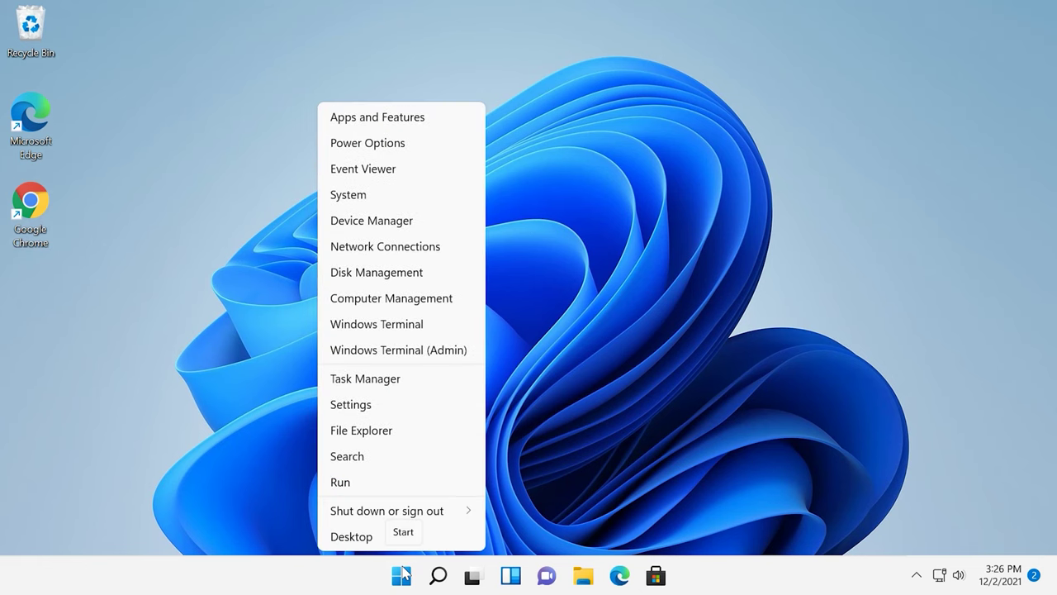
left_click(378, 485)
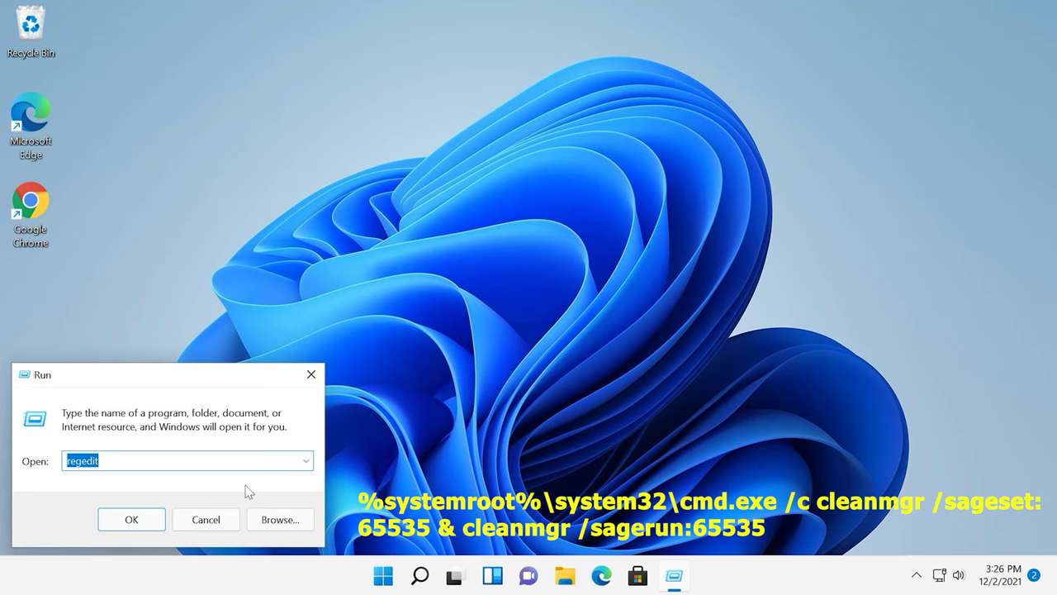
type("%systemroot%\\system32\\cmd.exe /c cleanmgr /sageset:65535 & cleanmgr /sagerun:65535")
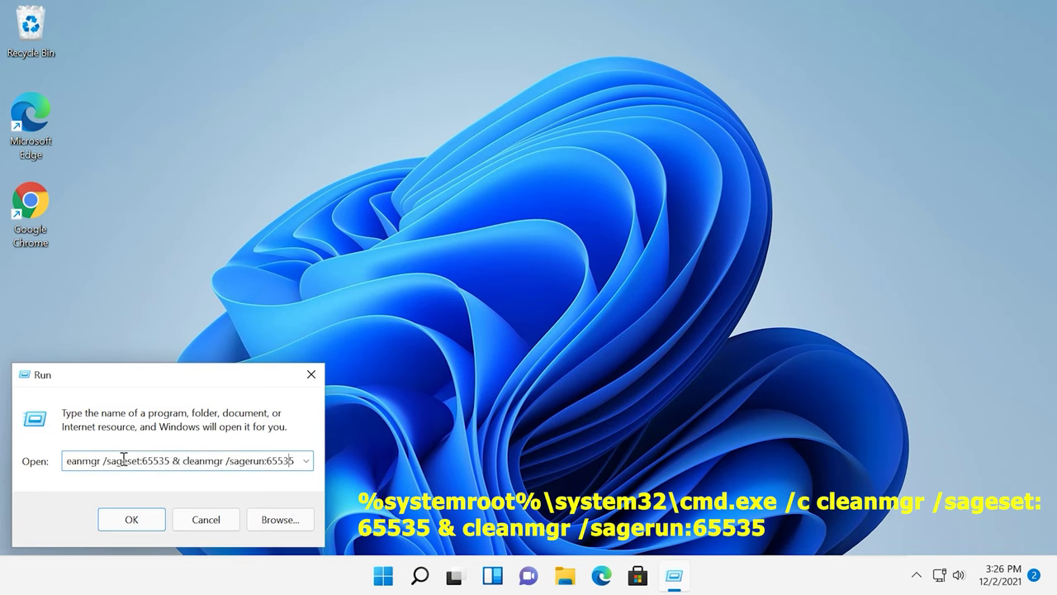
key("Left")
key("Left")
key("Left")
key("Left")
key("Left")
key("Left")
key("Left")
key("Left")
key("Left")
key("Left")
key("Left")
key("Left")
key("Left")
key("Left")
key("Left")
key("Left")
key("Left")
key("Left")
key("Left")
key("Left")
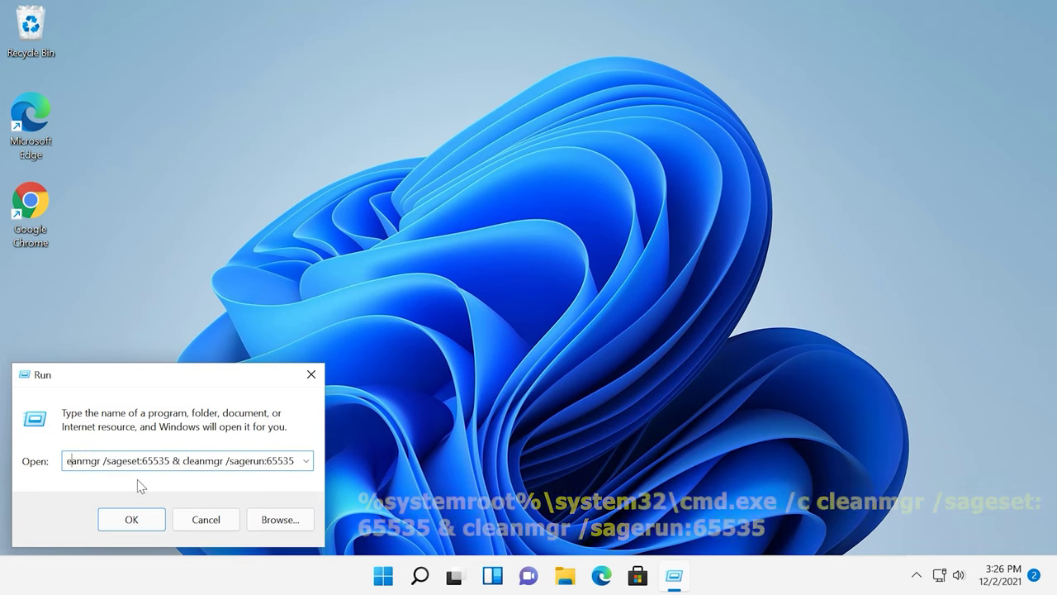
key("Left")
key("Left")
key("Left")
key("Left")
key("Left")
key("Left")
key("Left")
key("Left")
key("Left")
key("Left")
key("Left")
key("Left")
key("Left")
key("Left")
key("Left")
key("Left")
key("Left")
key("Left")
key("Left")
key("Left")
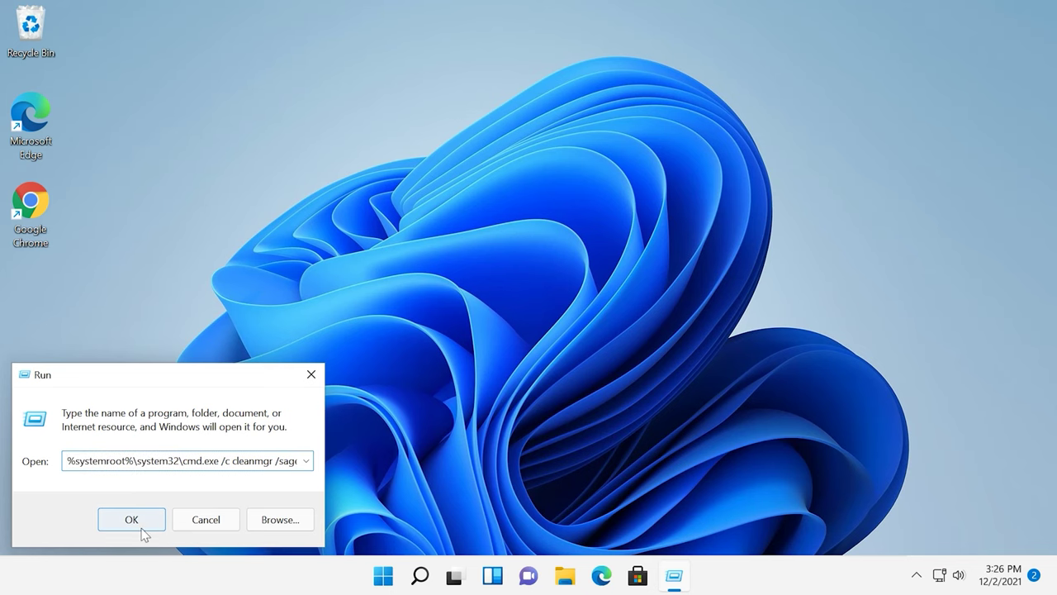
left_click(133, 520)
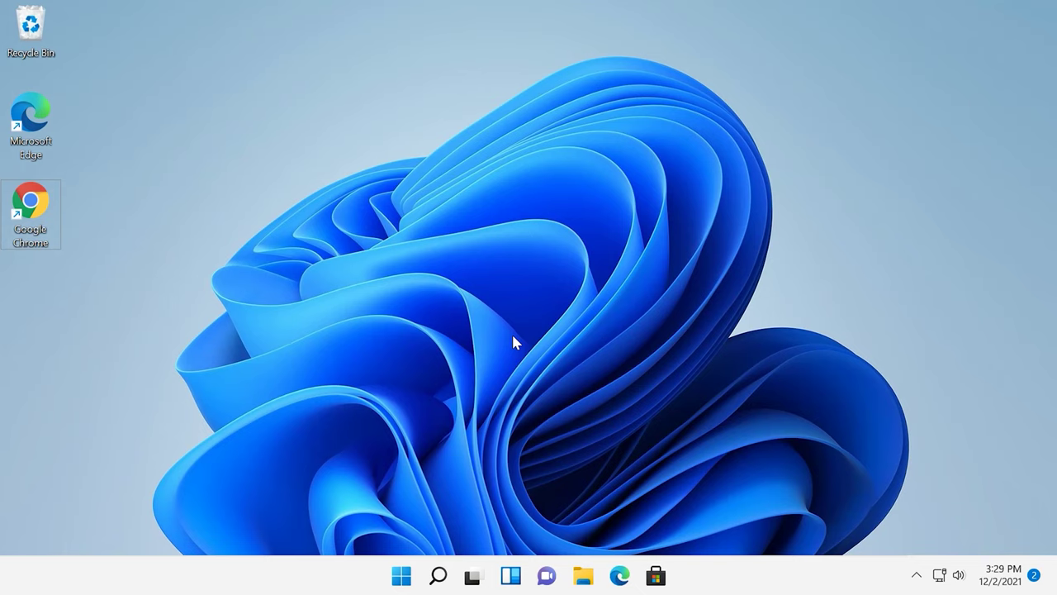
- Search Windows for "cmd" and open Command Prompt as administrator, allowing it to make changes to the device
left_click(438, 574)
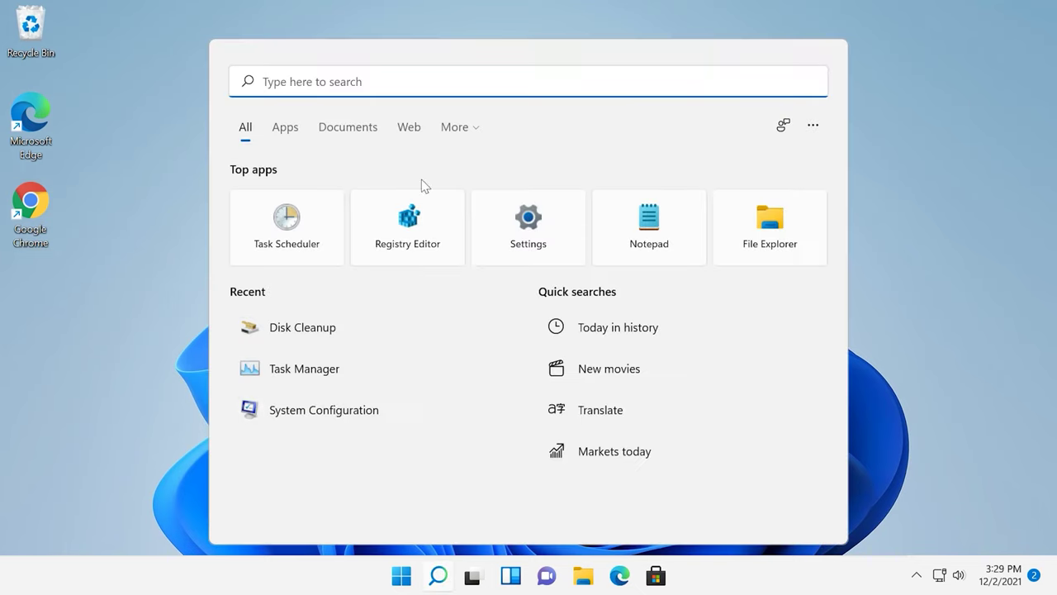
type("cmd")
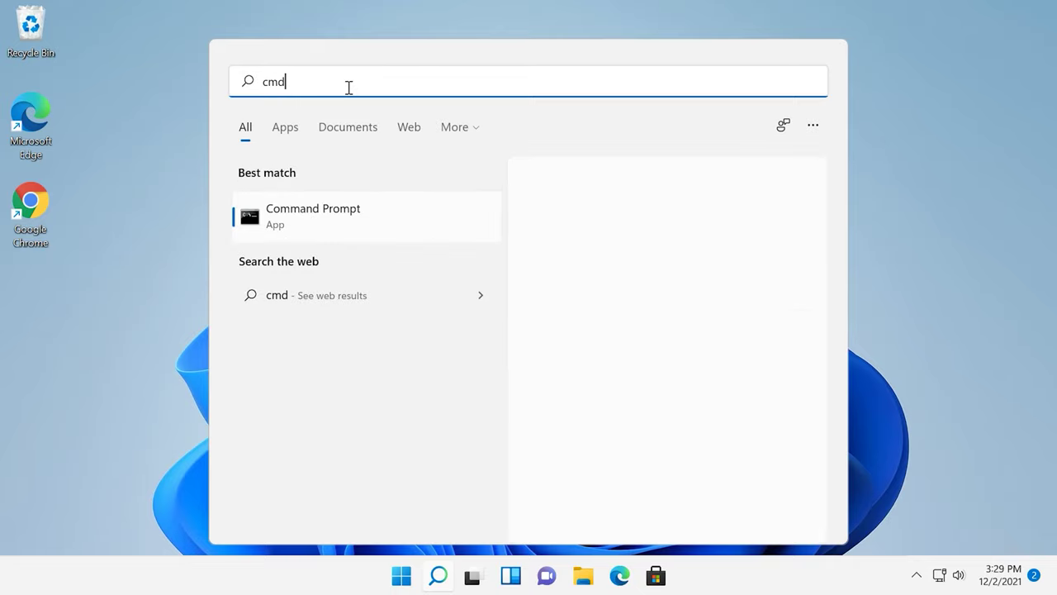
right_click(370, 220)
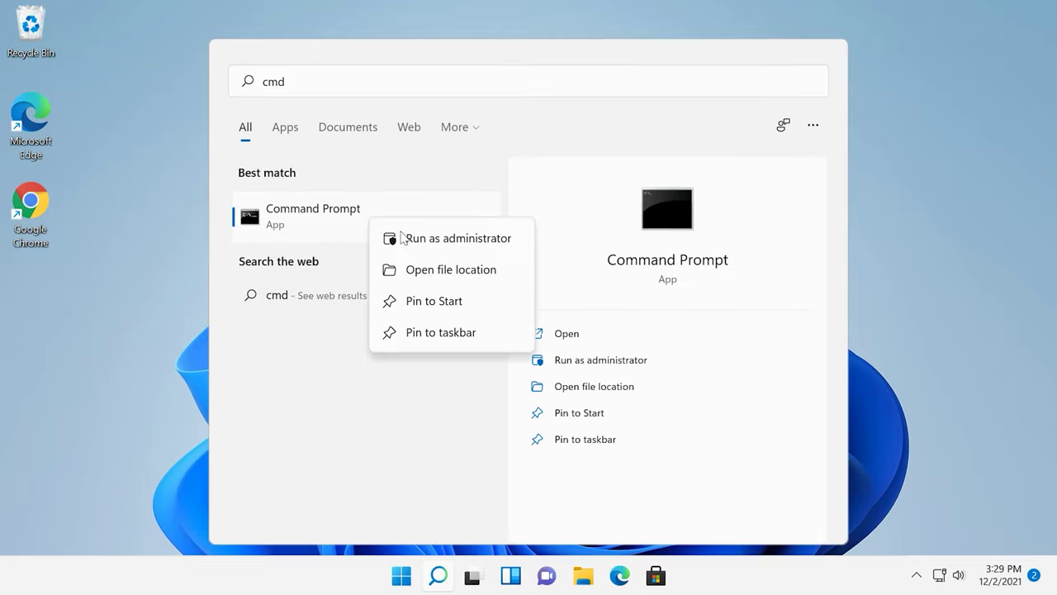
left_click(409, 238)
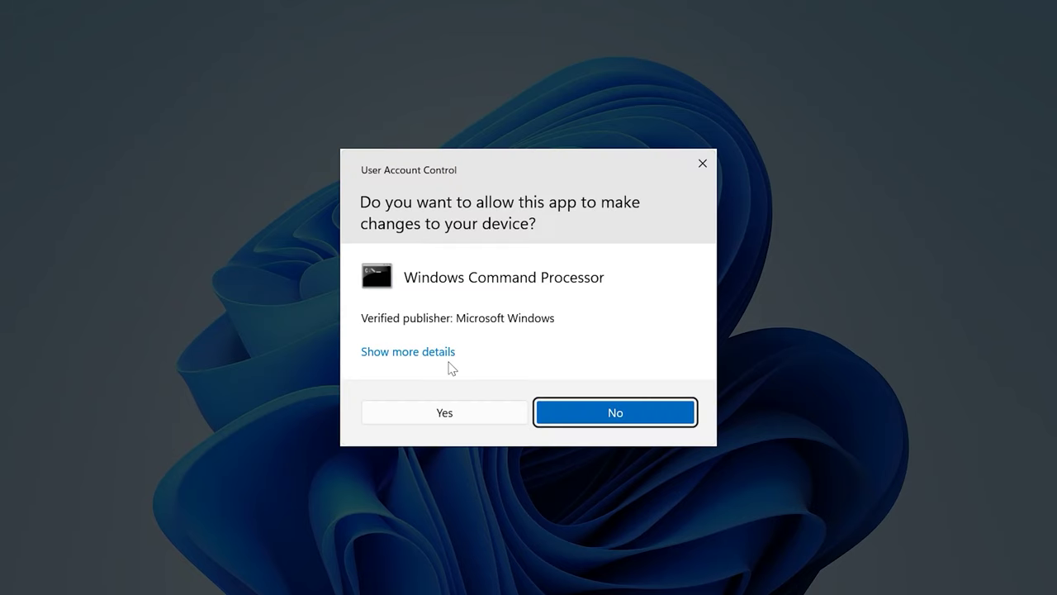
left_click(443, 413)
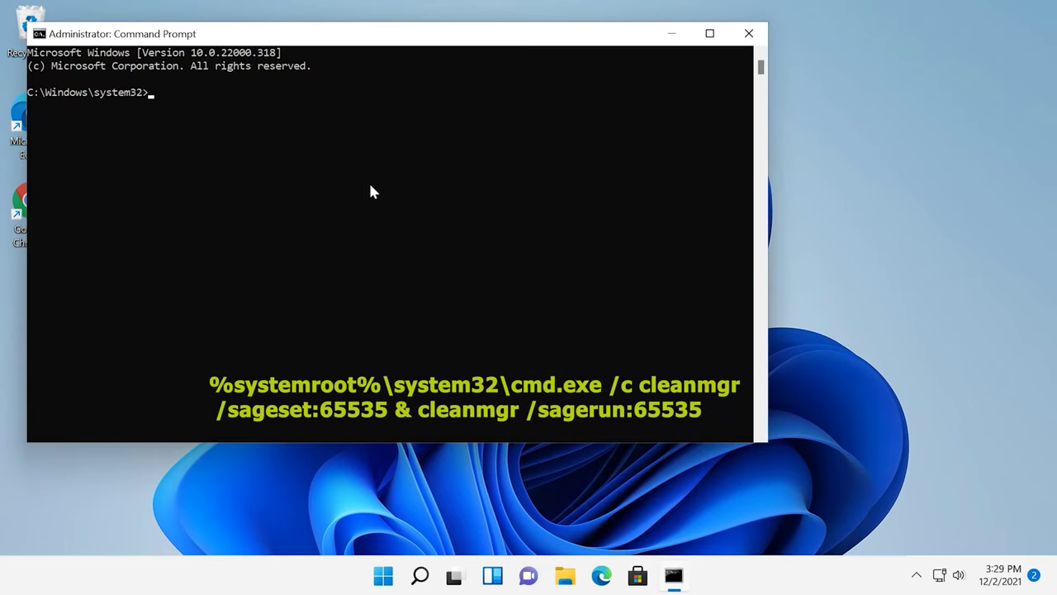
- Run %systemroot%\system32\cmd.exe /c cleanmgr /sageset:65535 & cleanmgr /sagerun:65535 and look through all file categories in Disk Cleanup Settings
type("%systemroot%\\system32\\cmd.exe /c cleanmgr /sageset:65535 & cleanmgr /sagerun:65535")
key("Return")
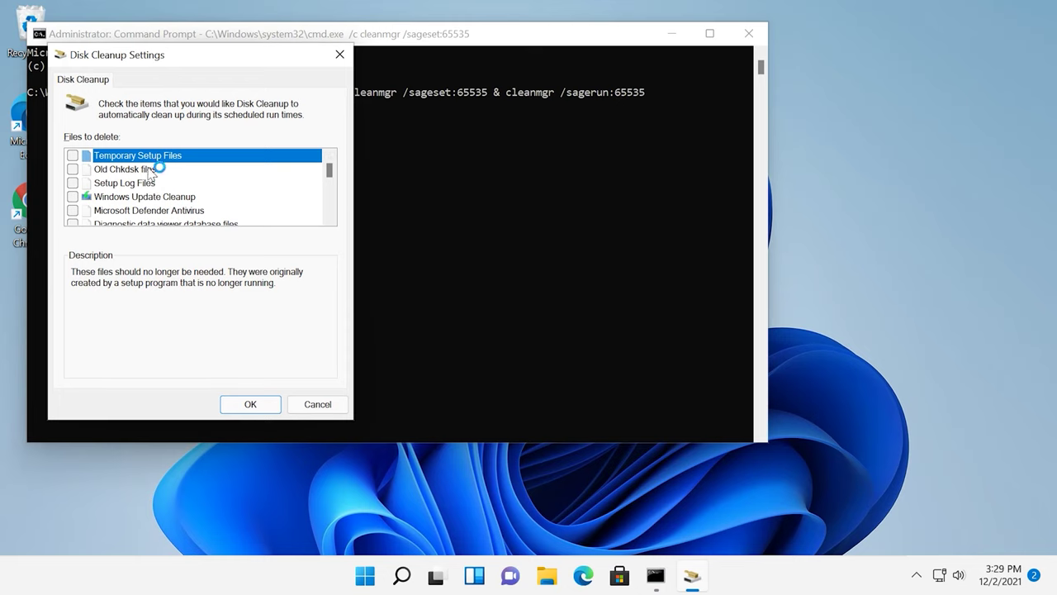
scroll(157, 171, "down", 1)
scroll(167, 171, "down", 2)
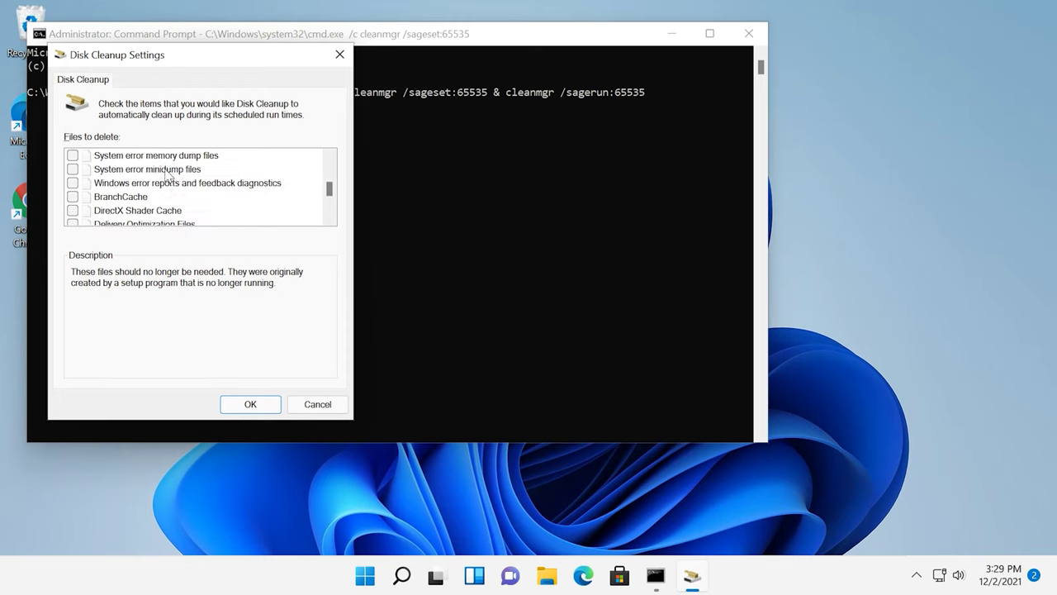
scroll(168, 180, "down", 2)
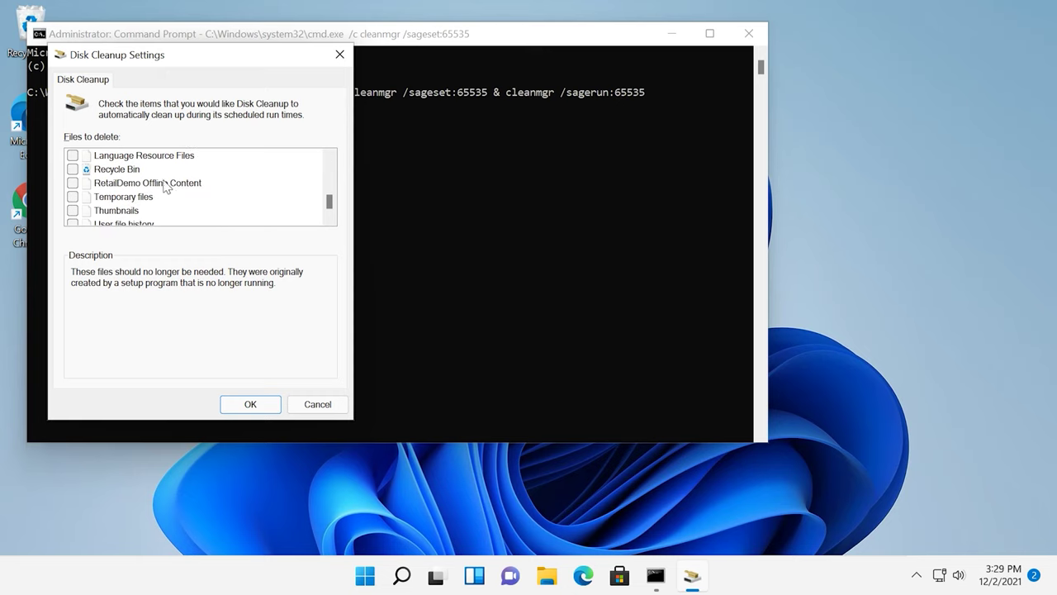
scroll(160, 190, "down", 1)
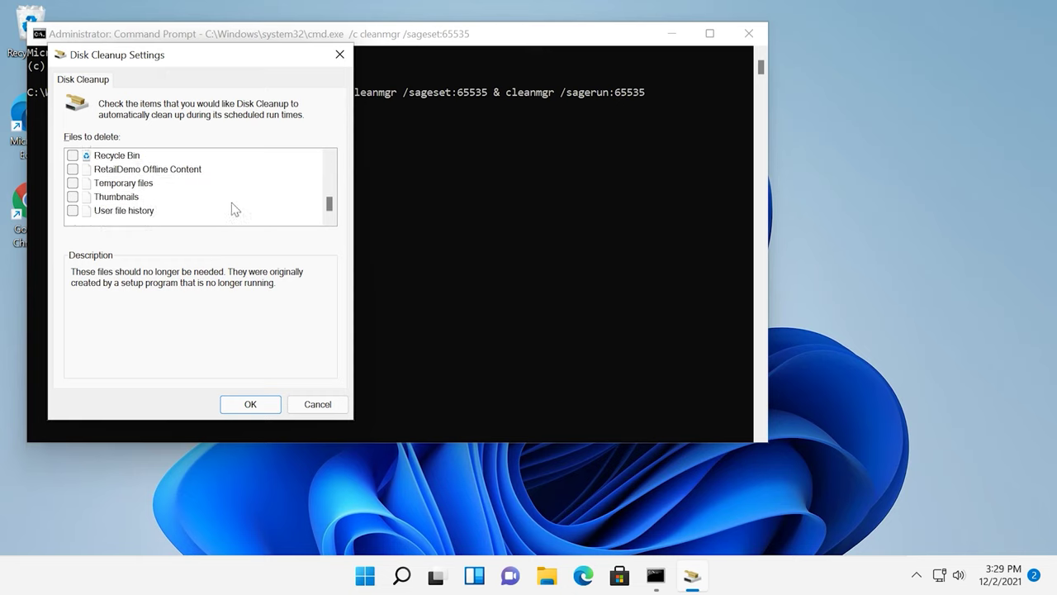
scroll(232, 204, "up", 8)
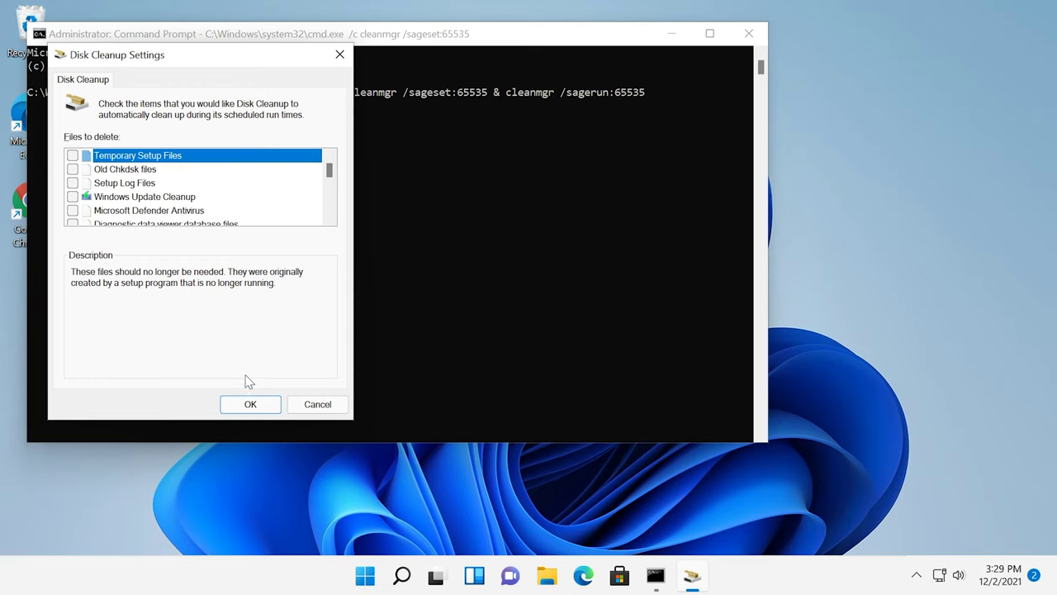